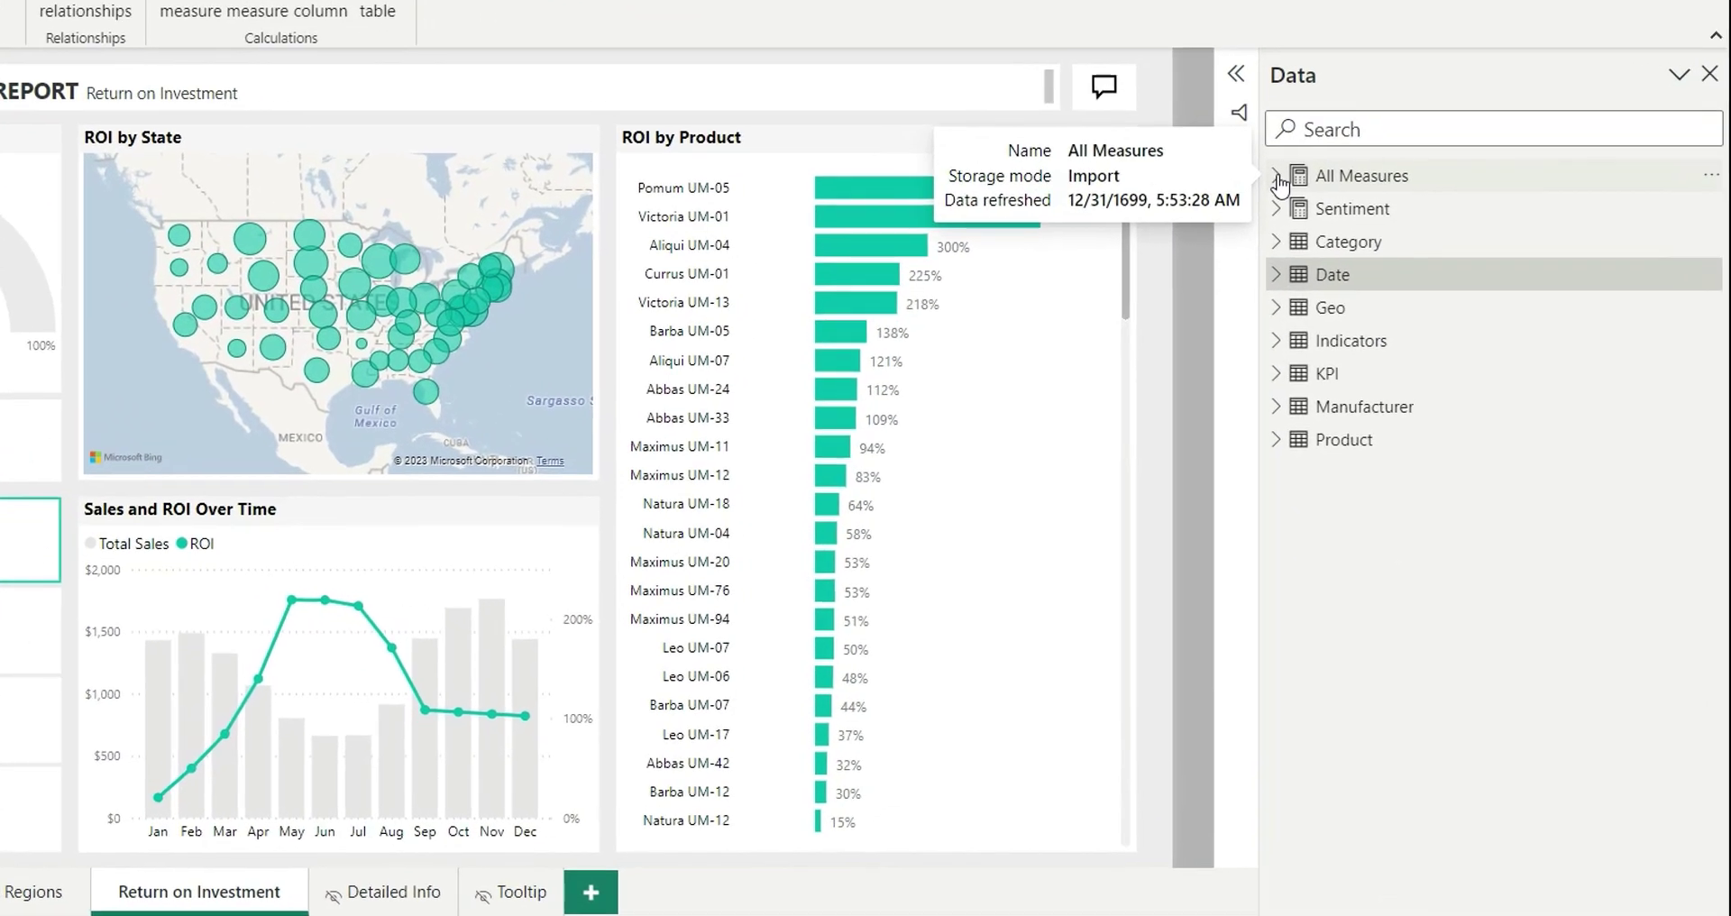
Step: Expand the All Measures table in the Data pane and scroll through its measures
click(1358, 285)
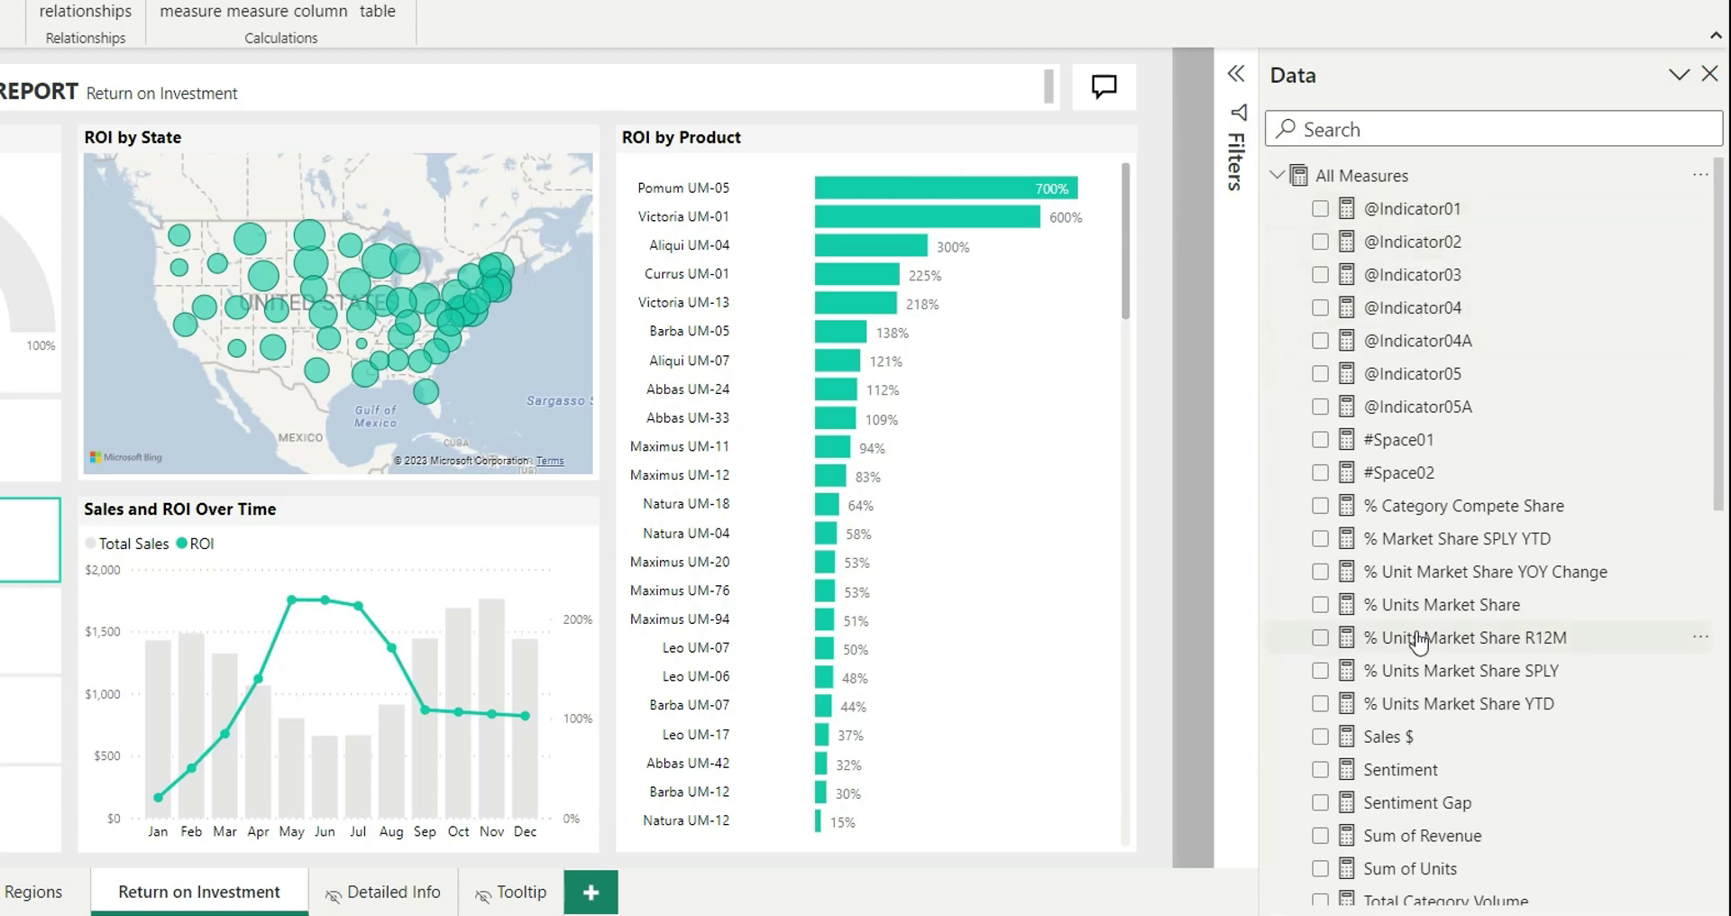
scroll(1420, 636, down, 6)
scroll(1420, 642, down, 3)
scroll(1420, 642, up, 8)
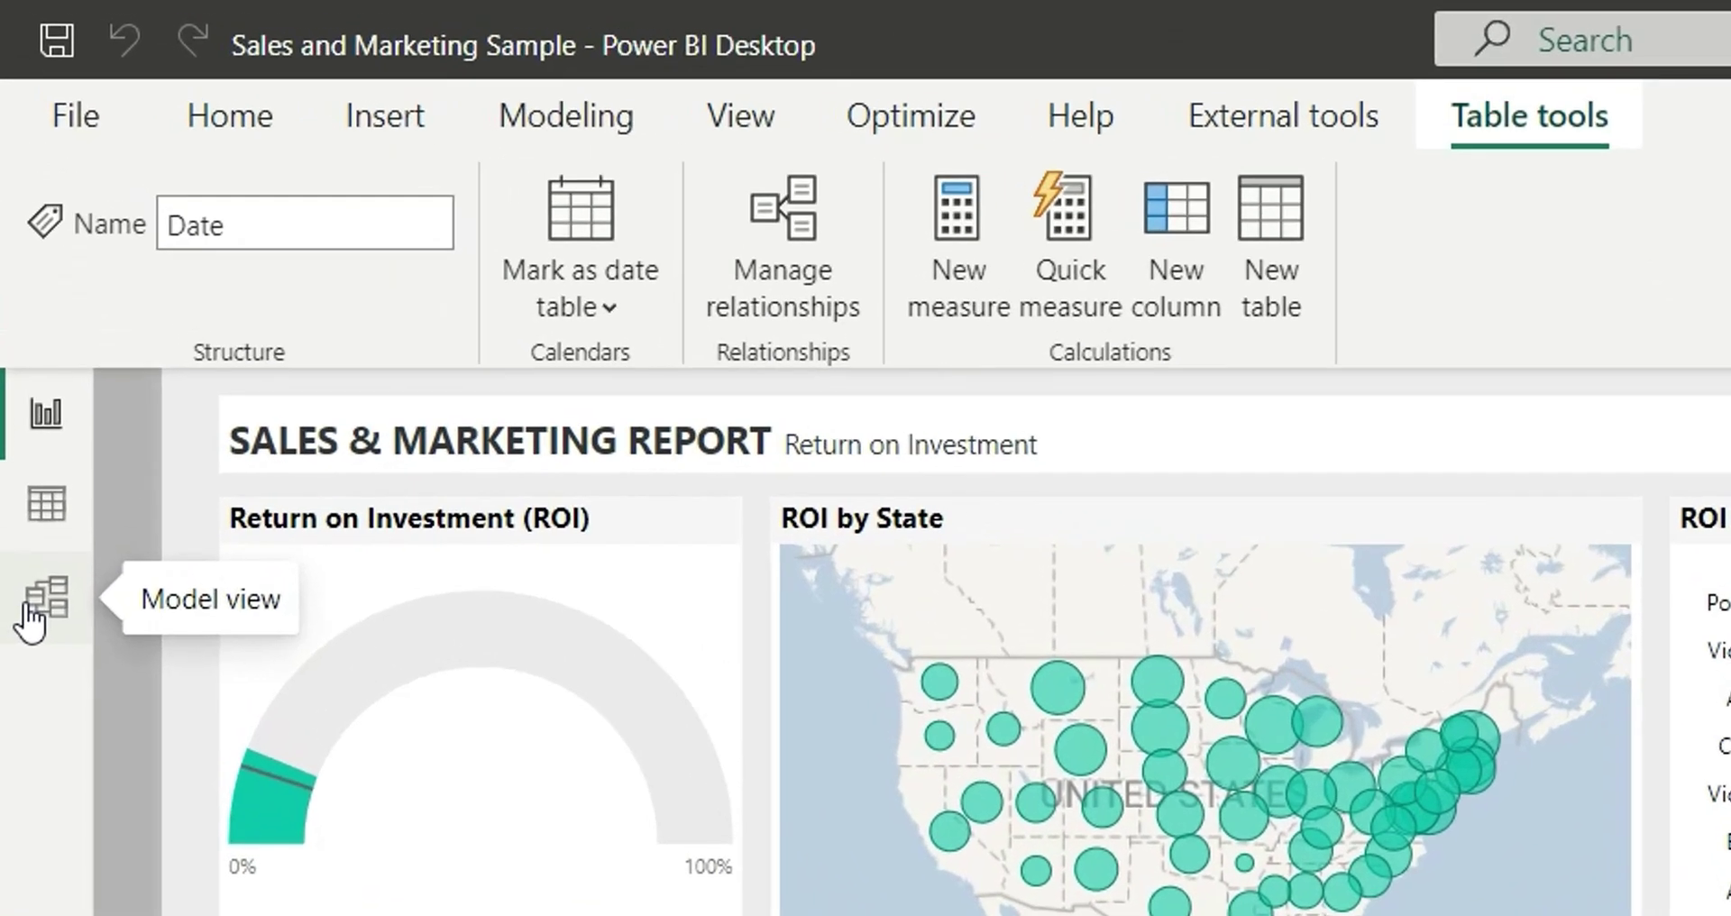
click(30, 622)
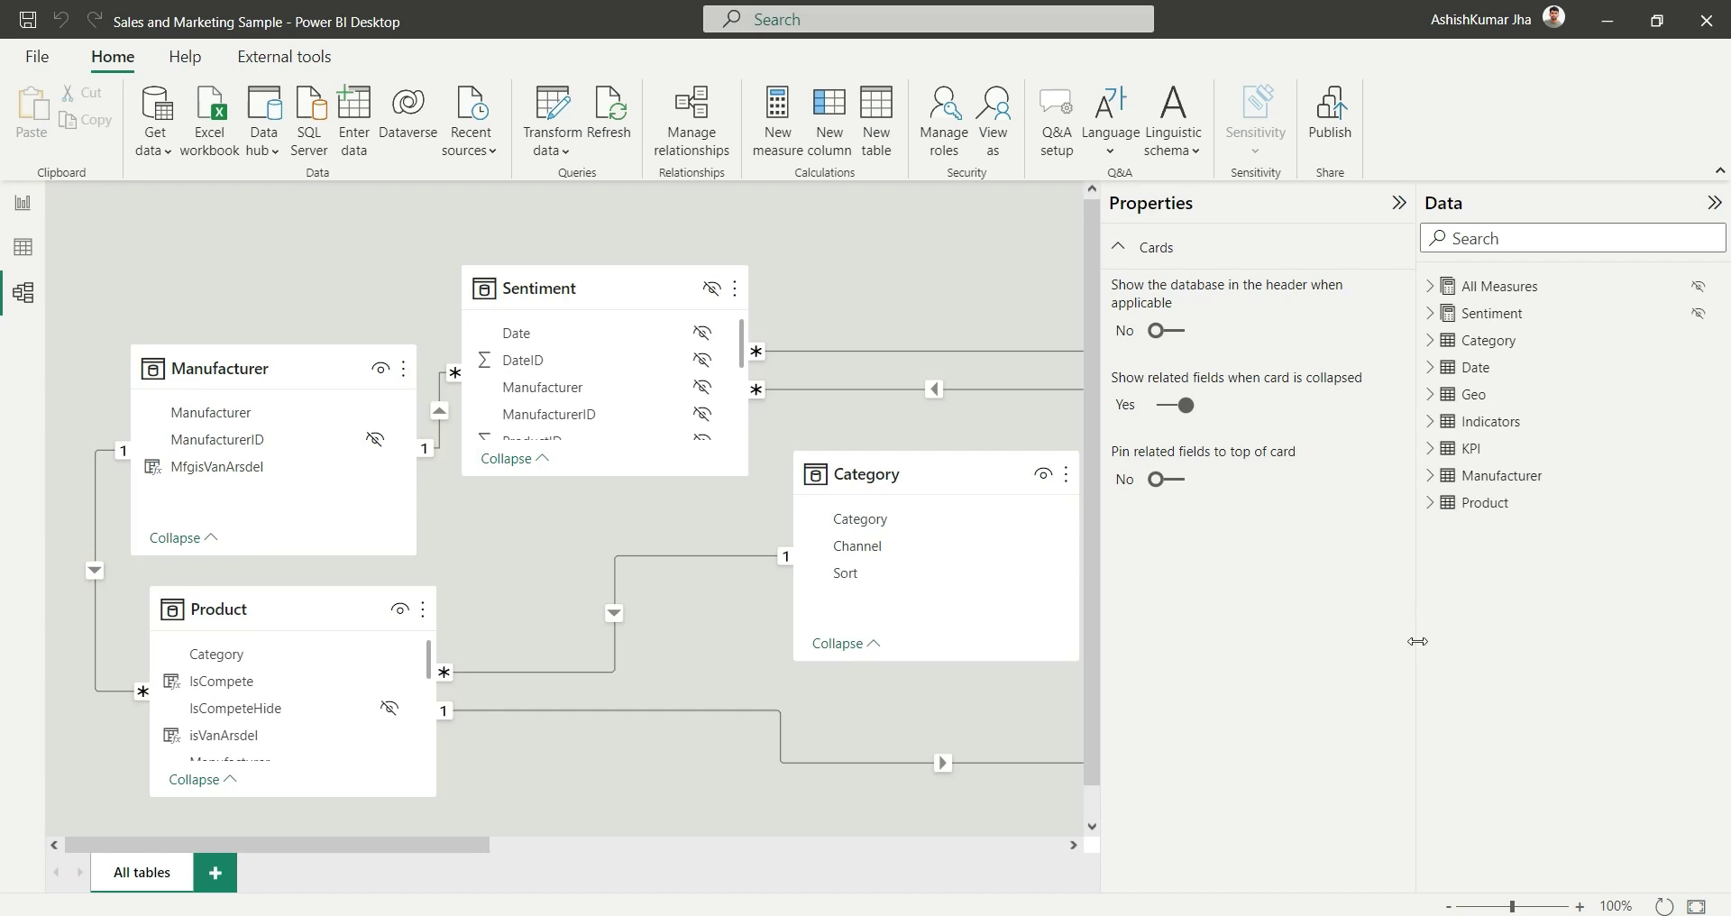
drag(1417, 642, 1226, 644)
click(1239, 286)
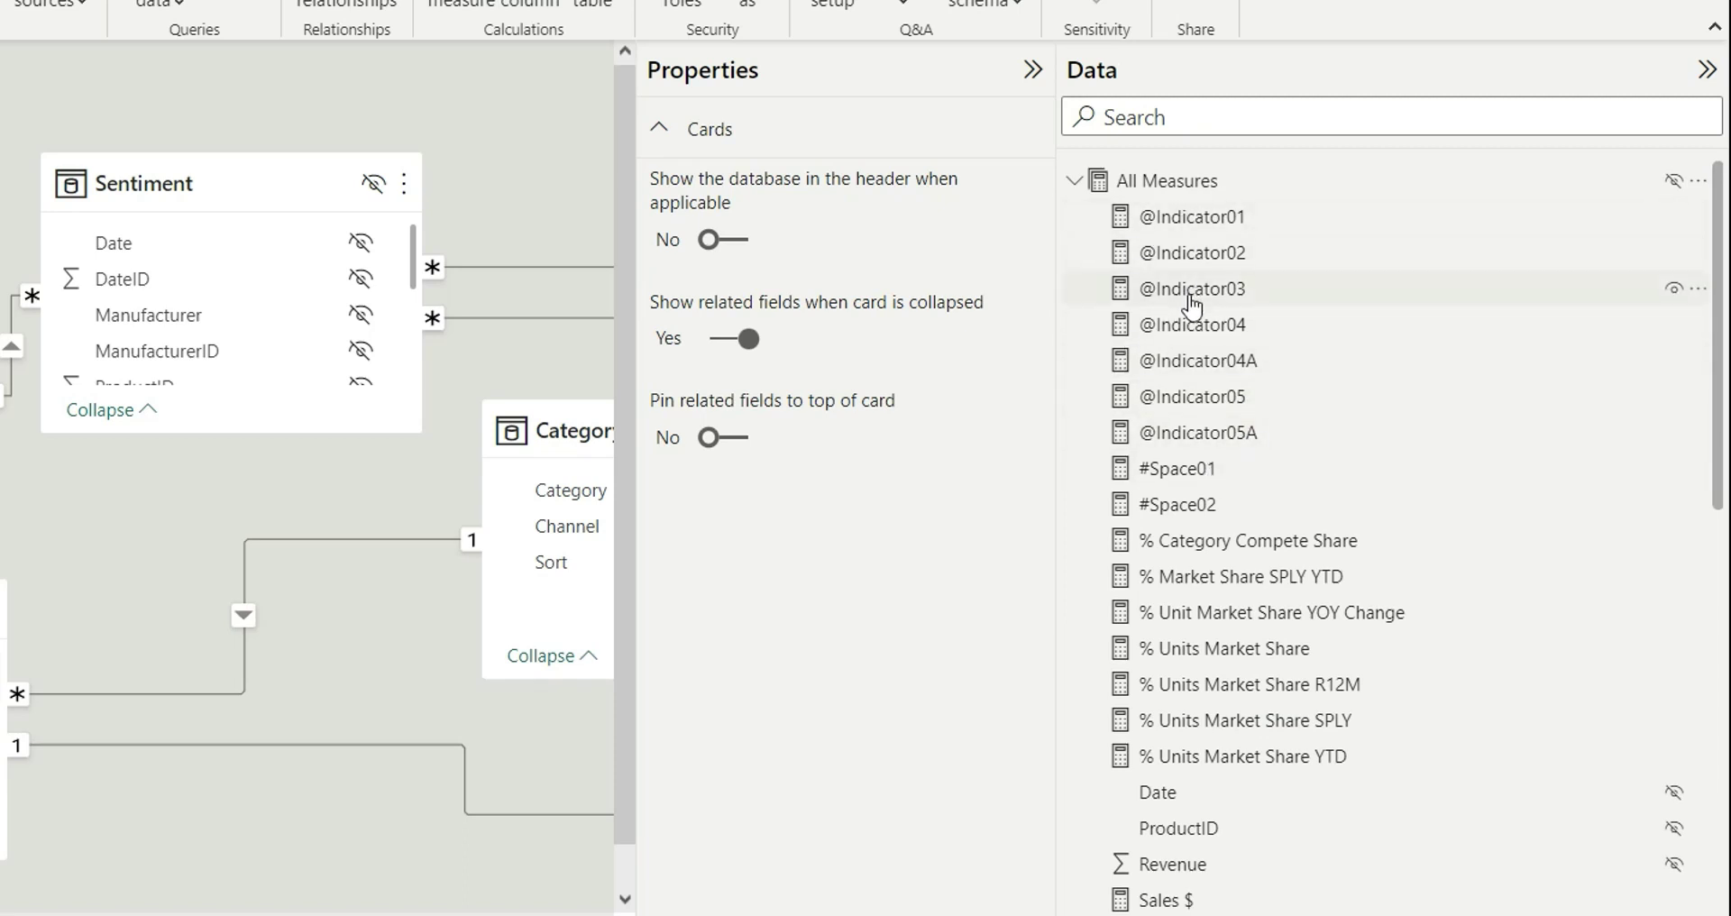
click(1197, 233)
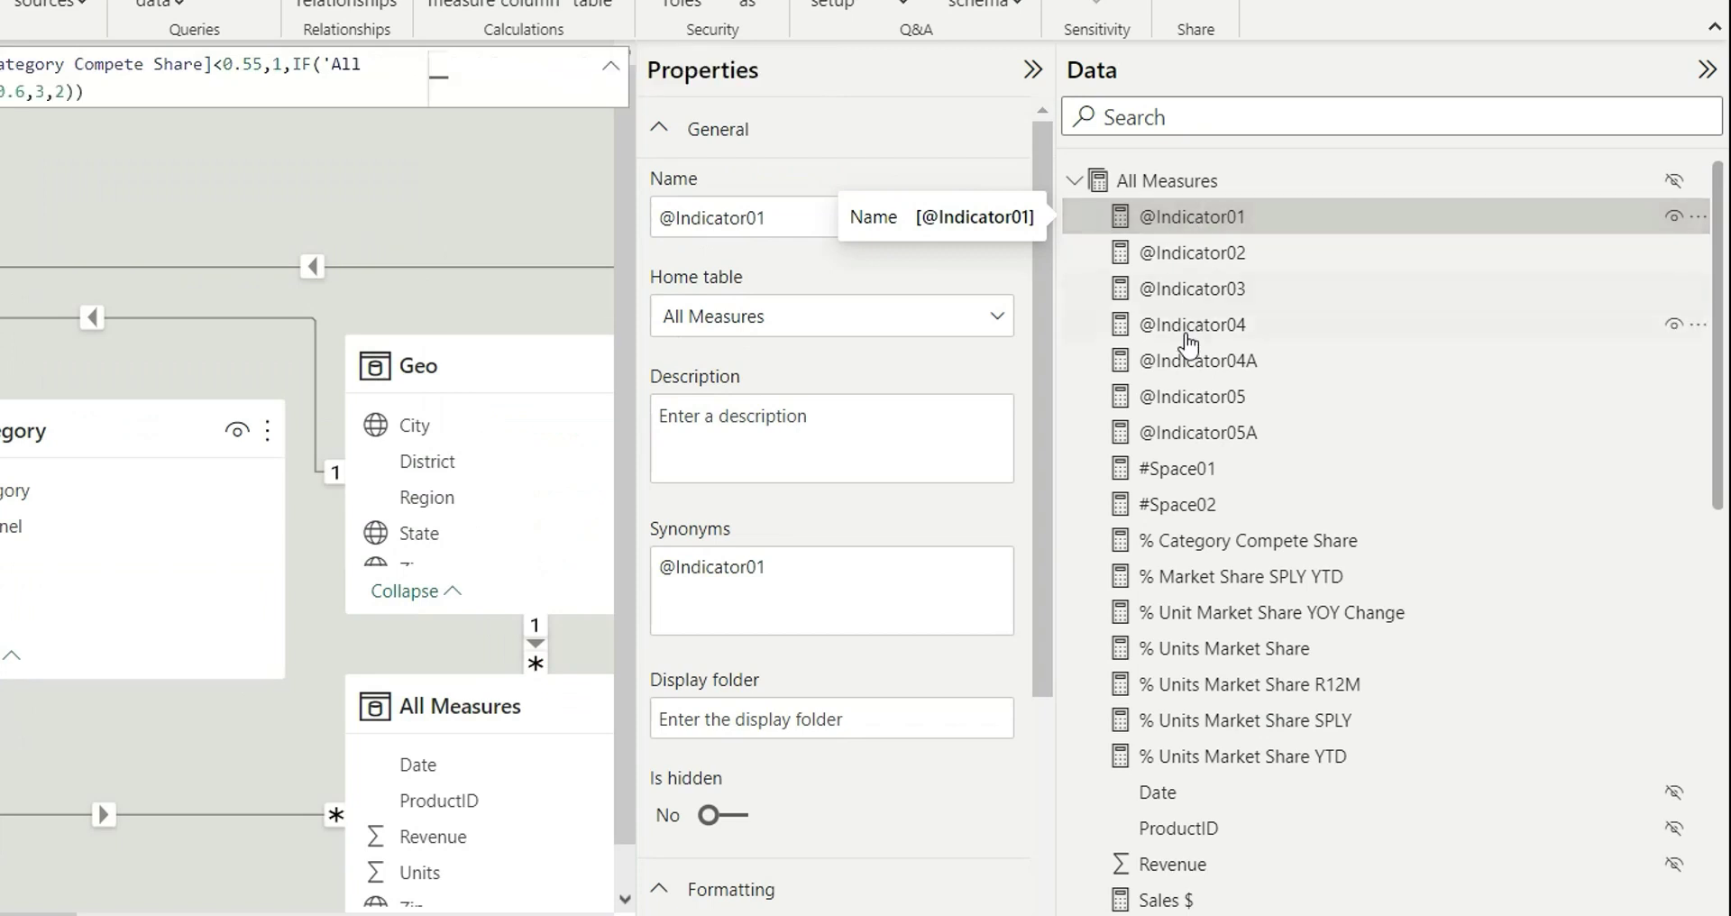
shift+click(1172, 433)
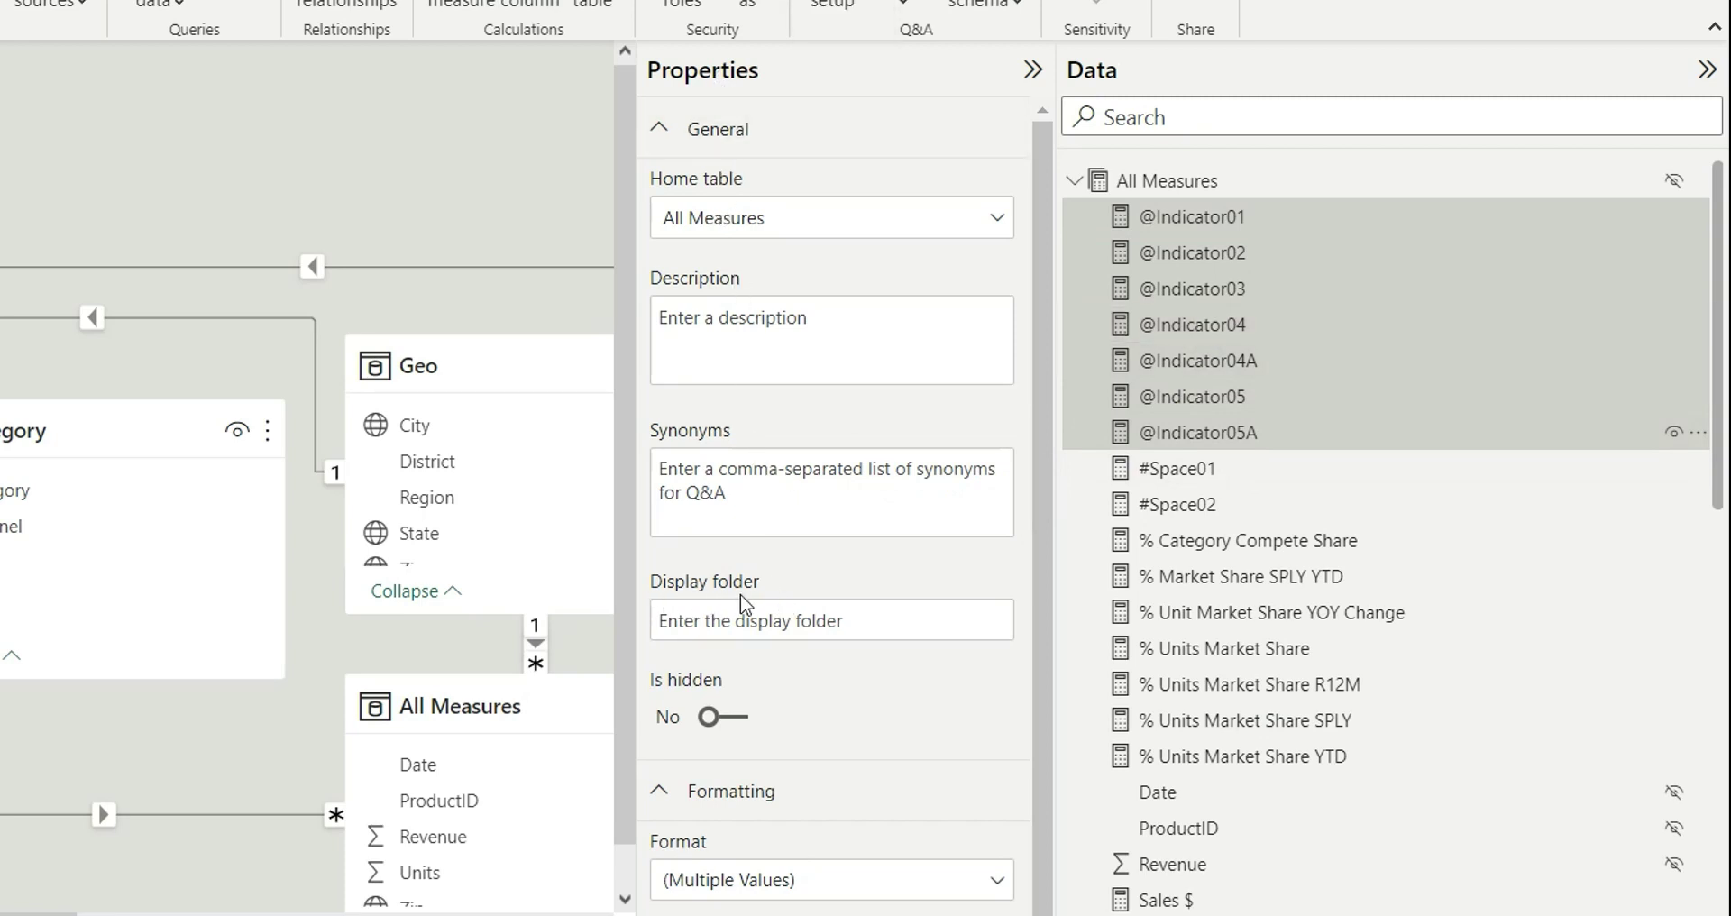
click(722, 619)
text(Ind)
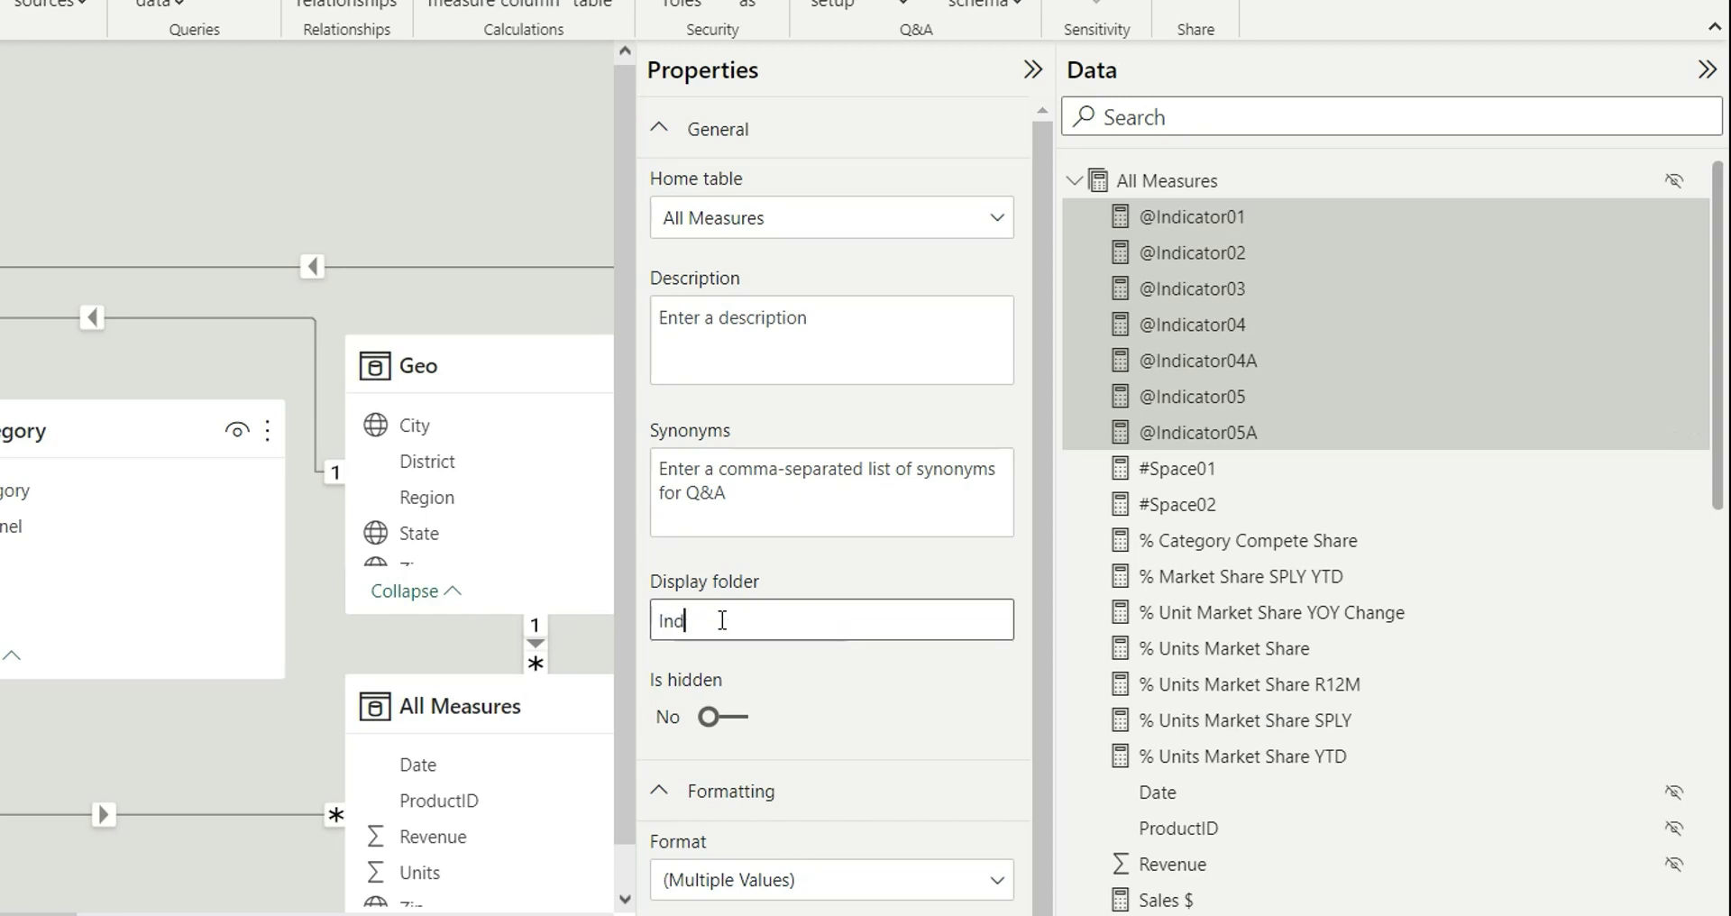
text(icator)
key(Return)
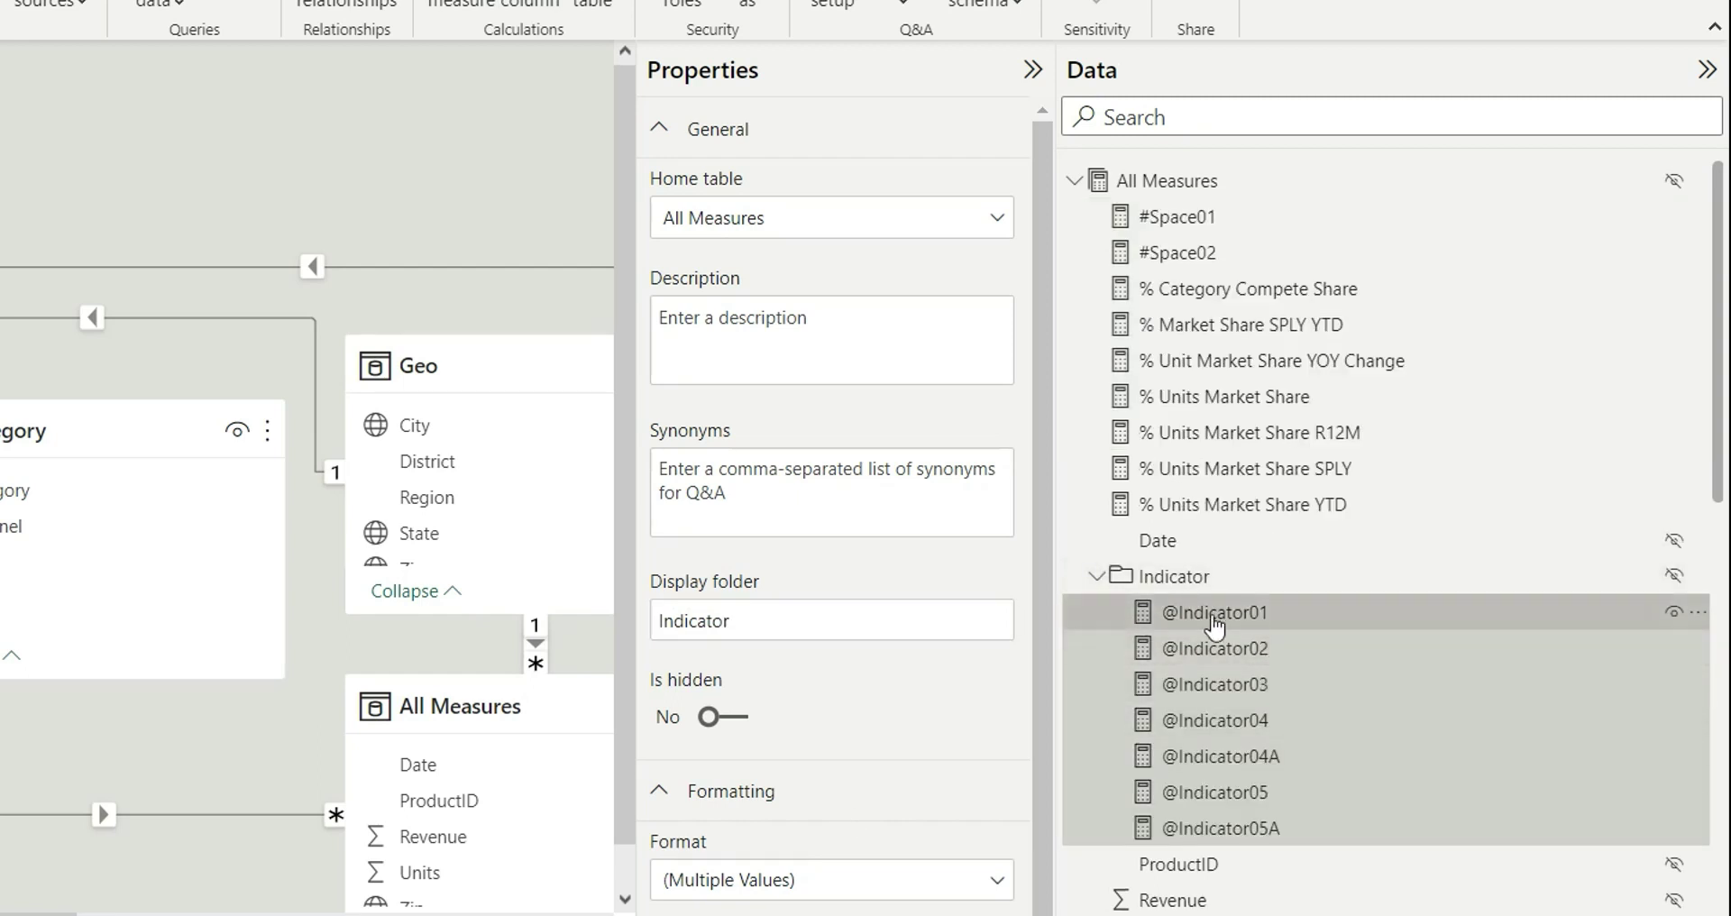
click(1096, 582)
click(1177, 223)
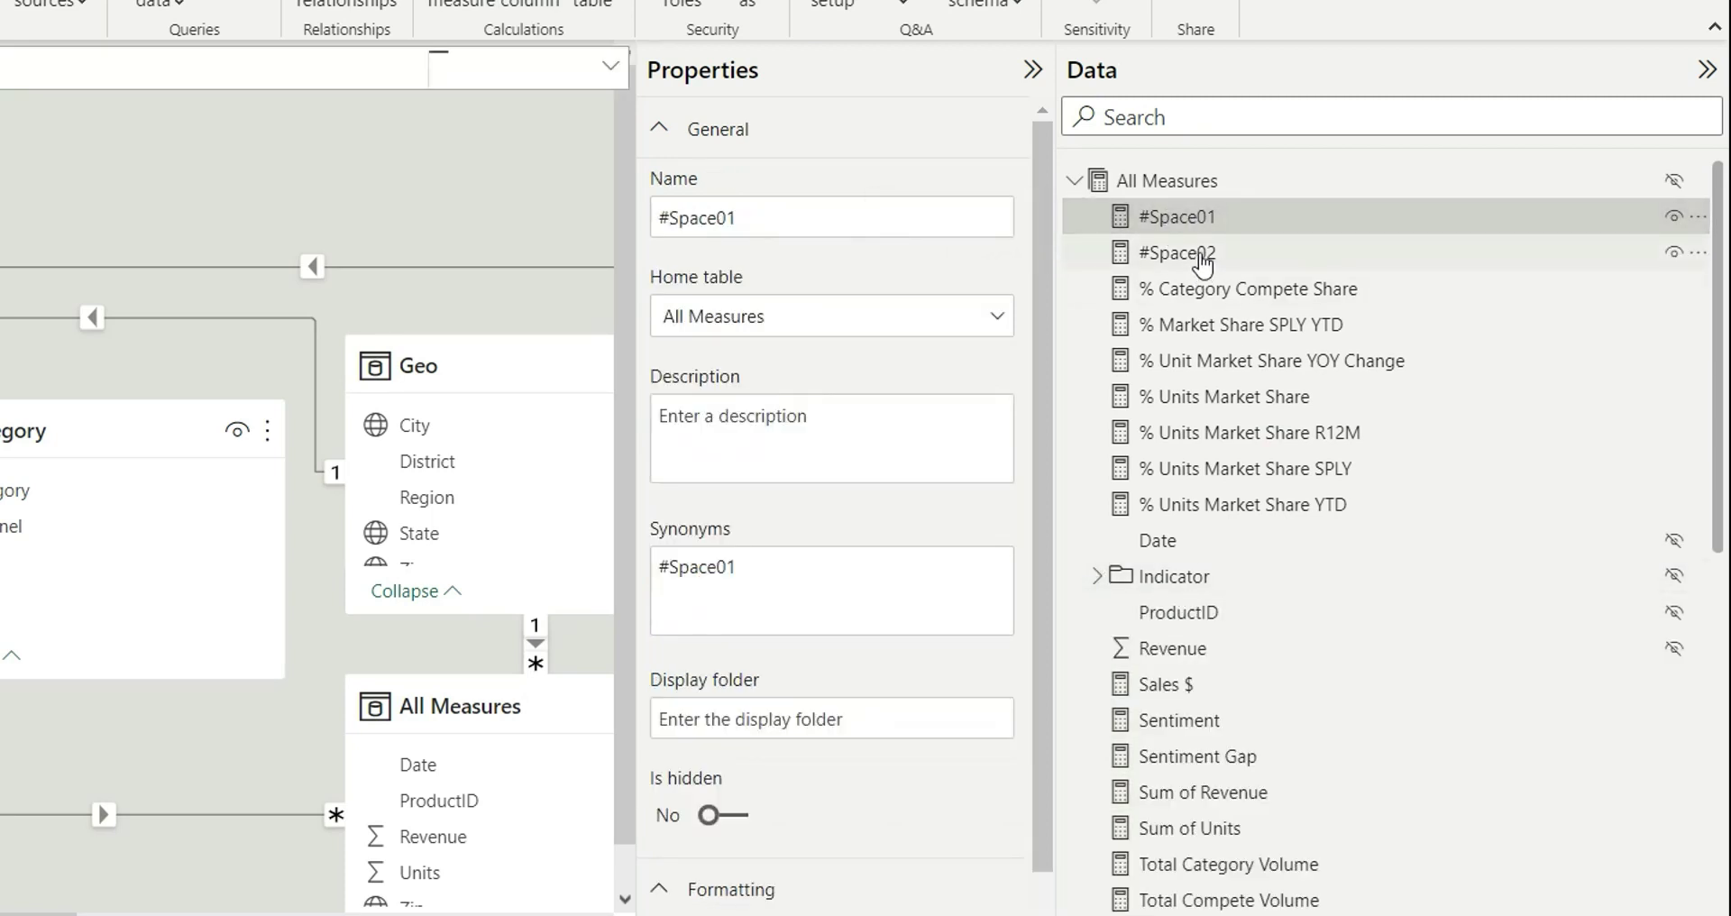
Step: Set the display folder of #Space01 and #Space02 to 'Space'
ctrl+click(1203, 262)
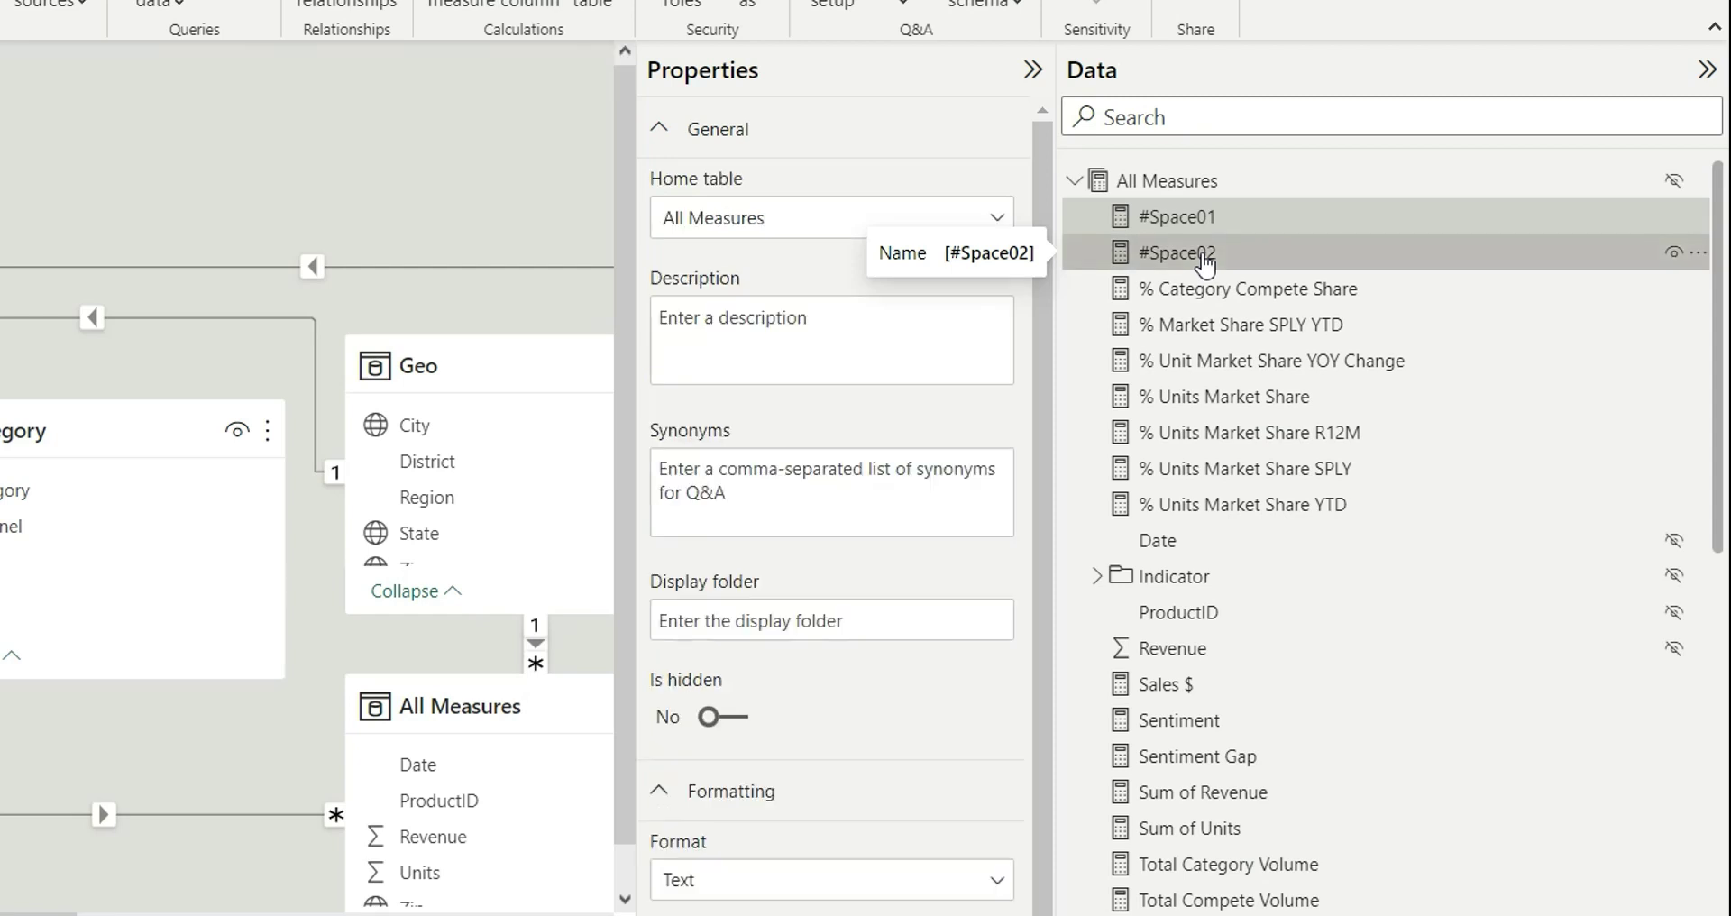
click(765, 629)
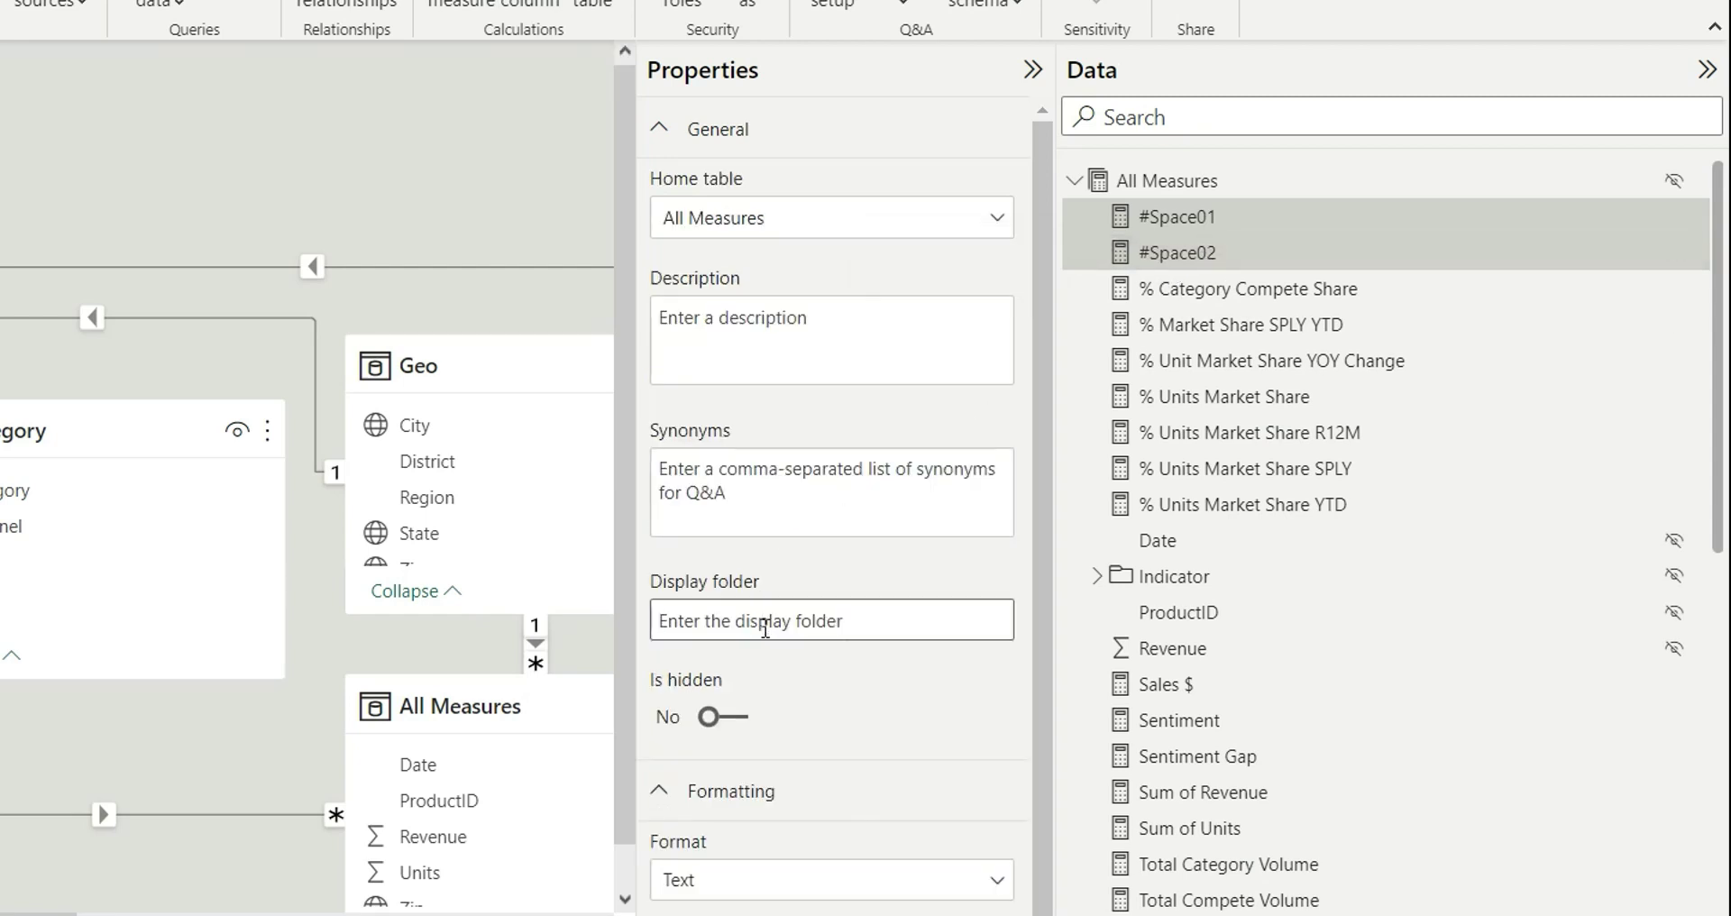
text(Space)
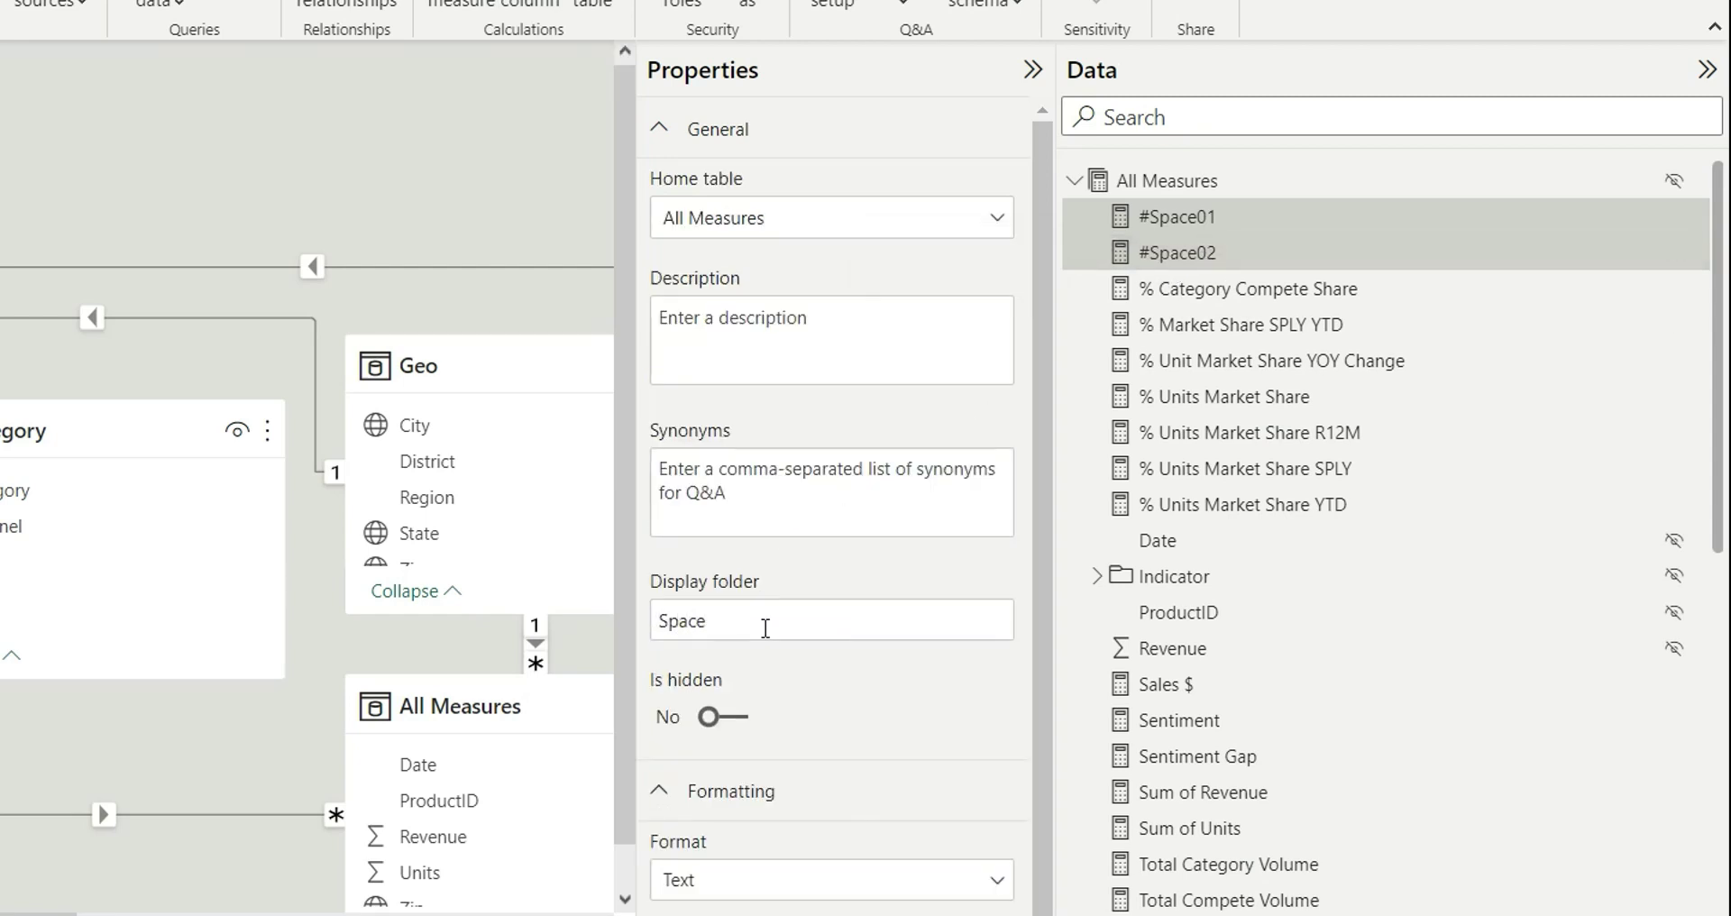
key(Return)
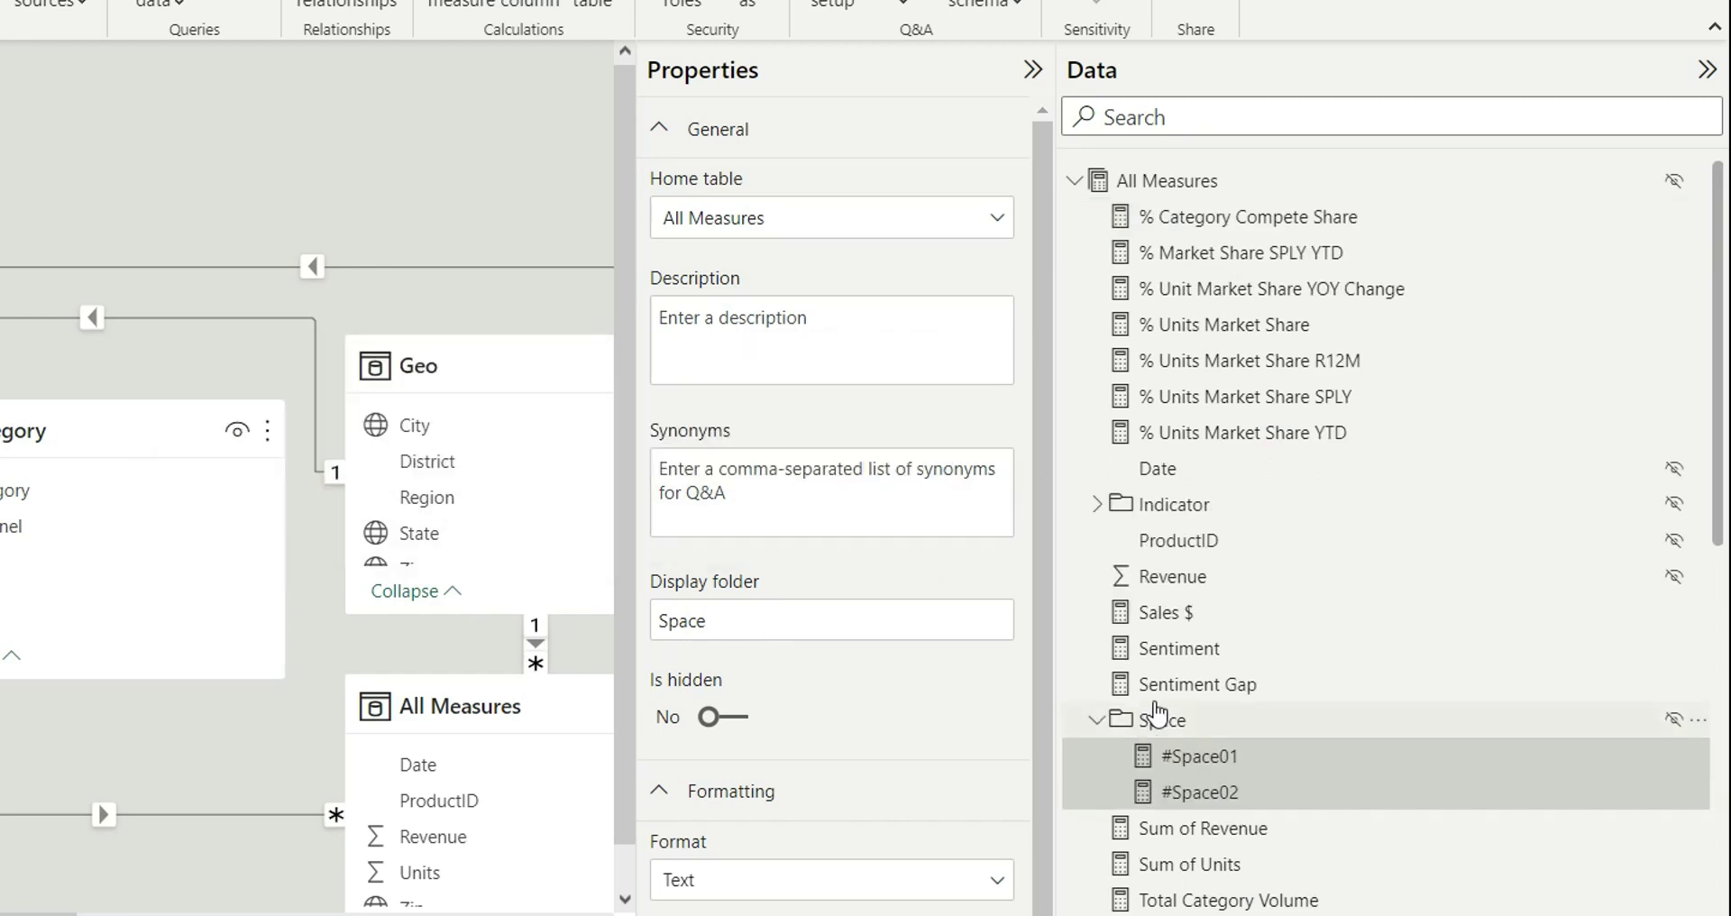
Step: Collapse the Space folder and select the ungrouped Total OTHER Units measure
click(1096, 721)
scroll(1397, 400, down, 6)
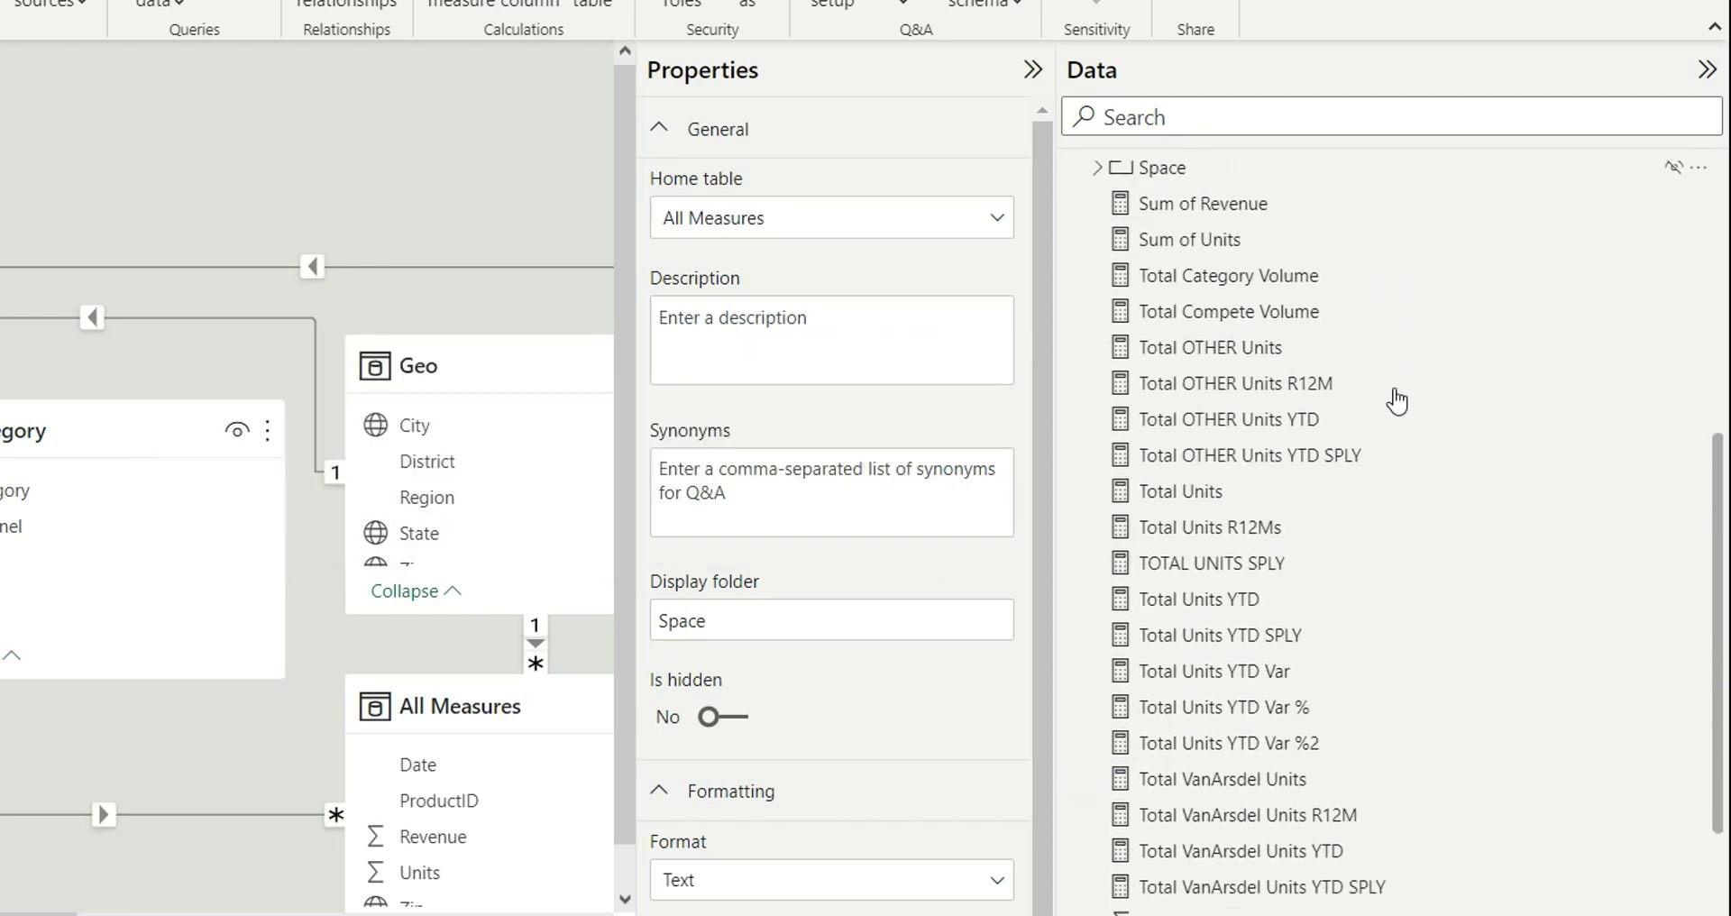
scroll(1397, 400, up, 2)
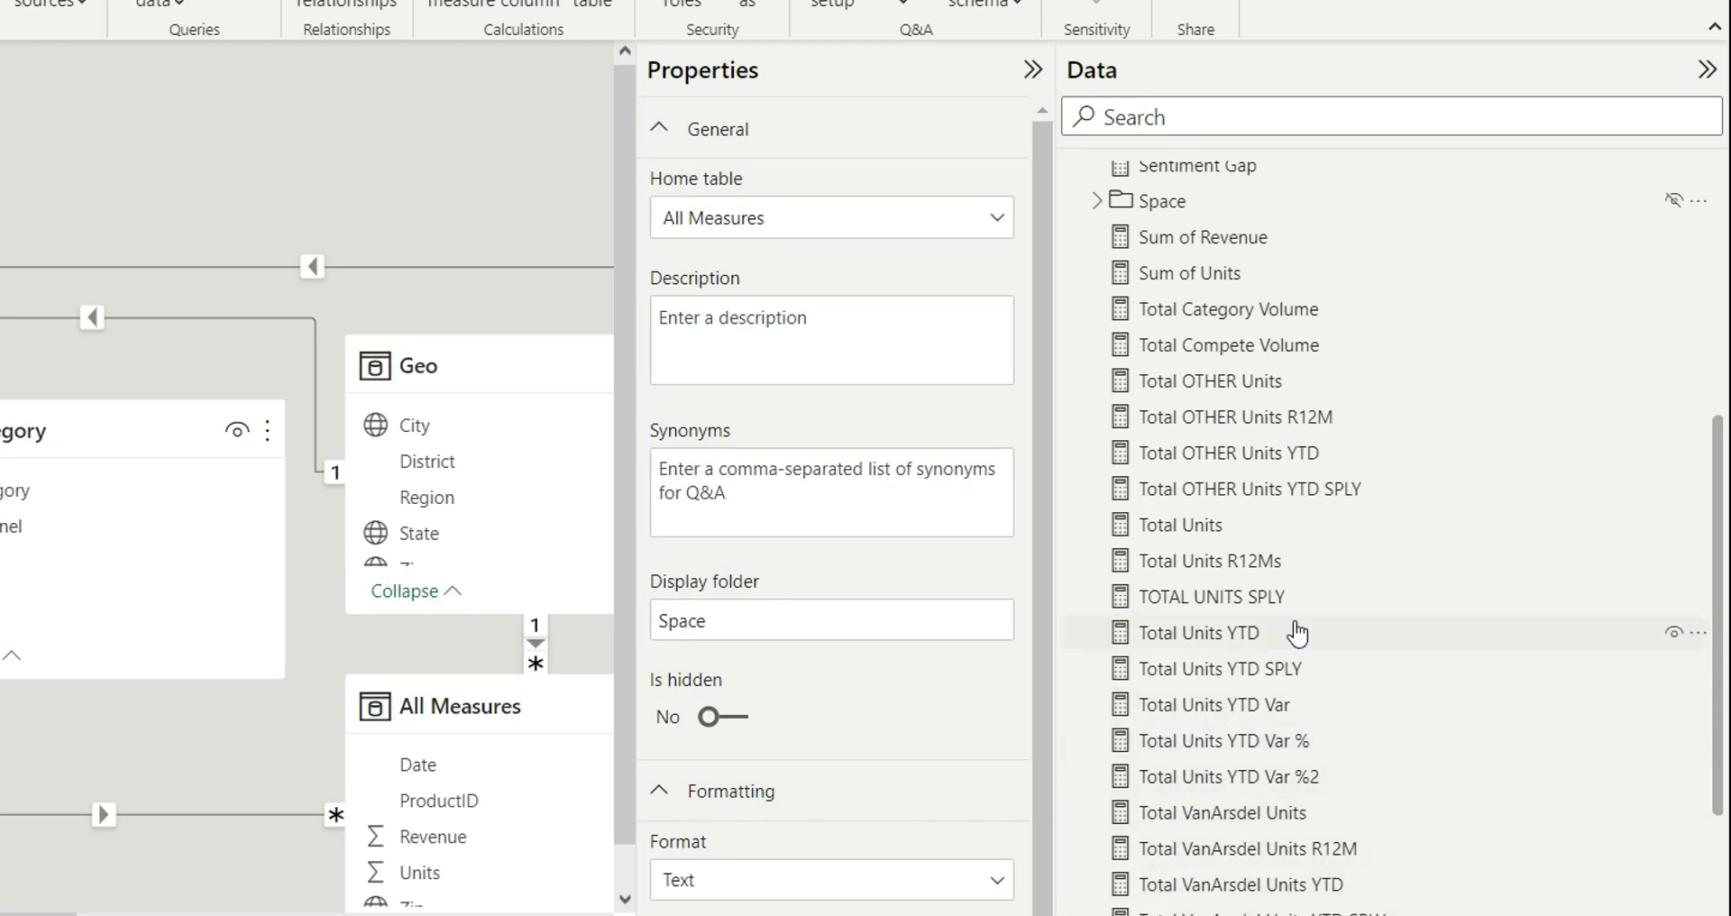
scroll(1298, 631, up, 3)
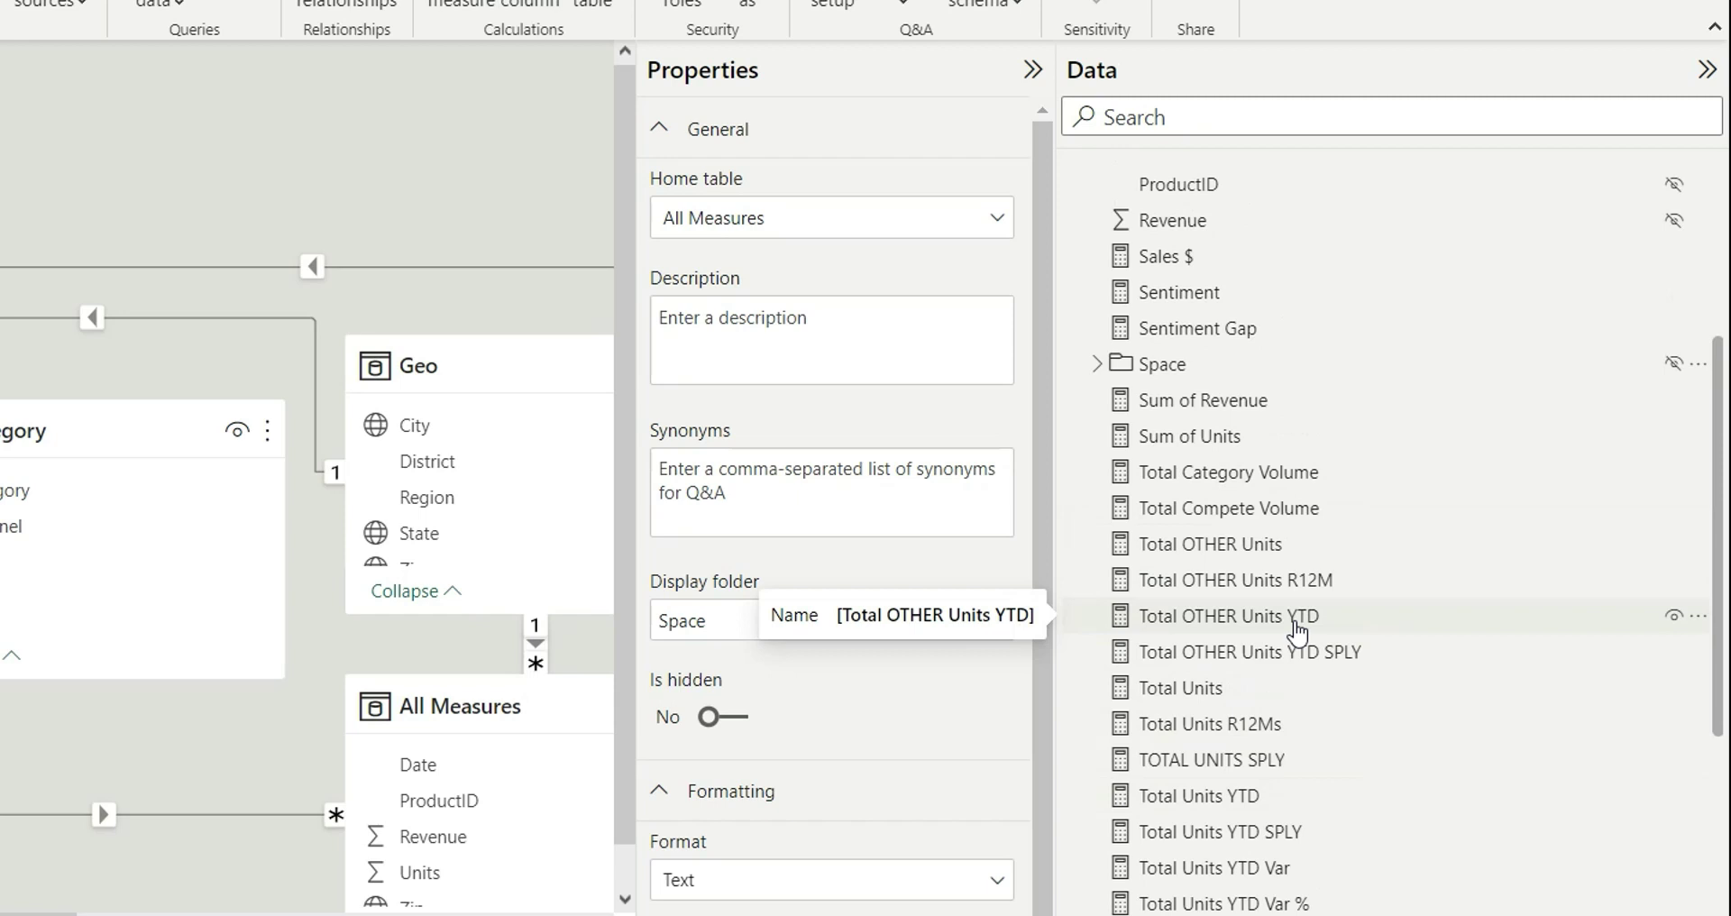
scroll(1299, 633, down, 3)
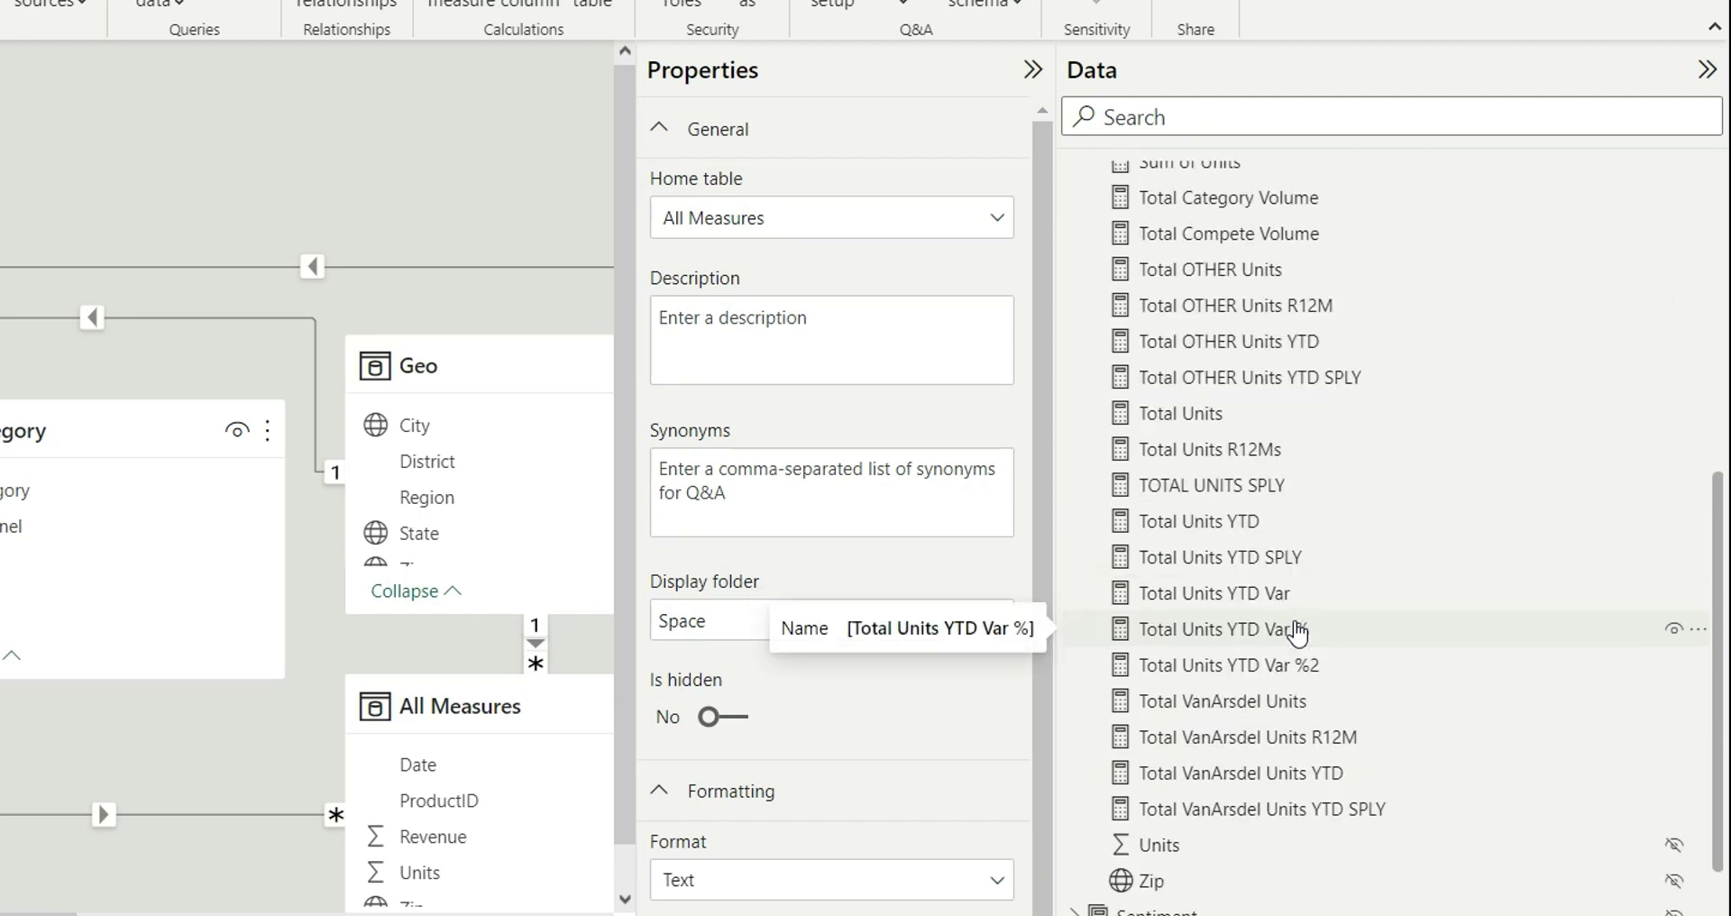
scroll(1299, 633, up, 4)
click(1167, 611)
Step: Set the four Total OTHER Units measures' display folder to 'Total\Total Other'
ctrl+click(1243, 721)
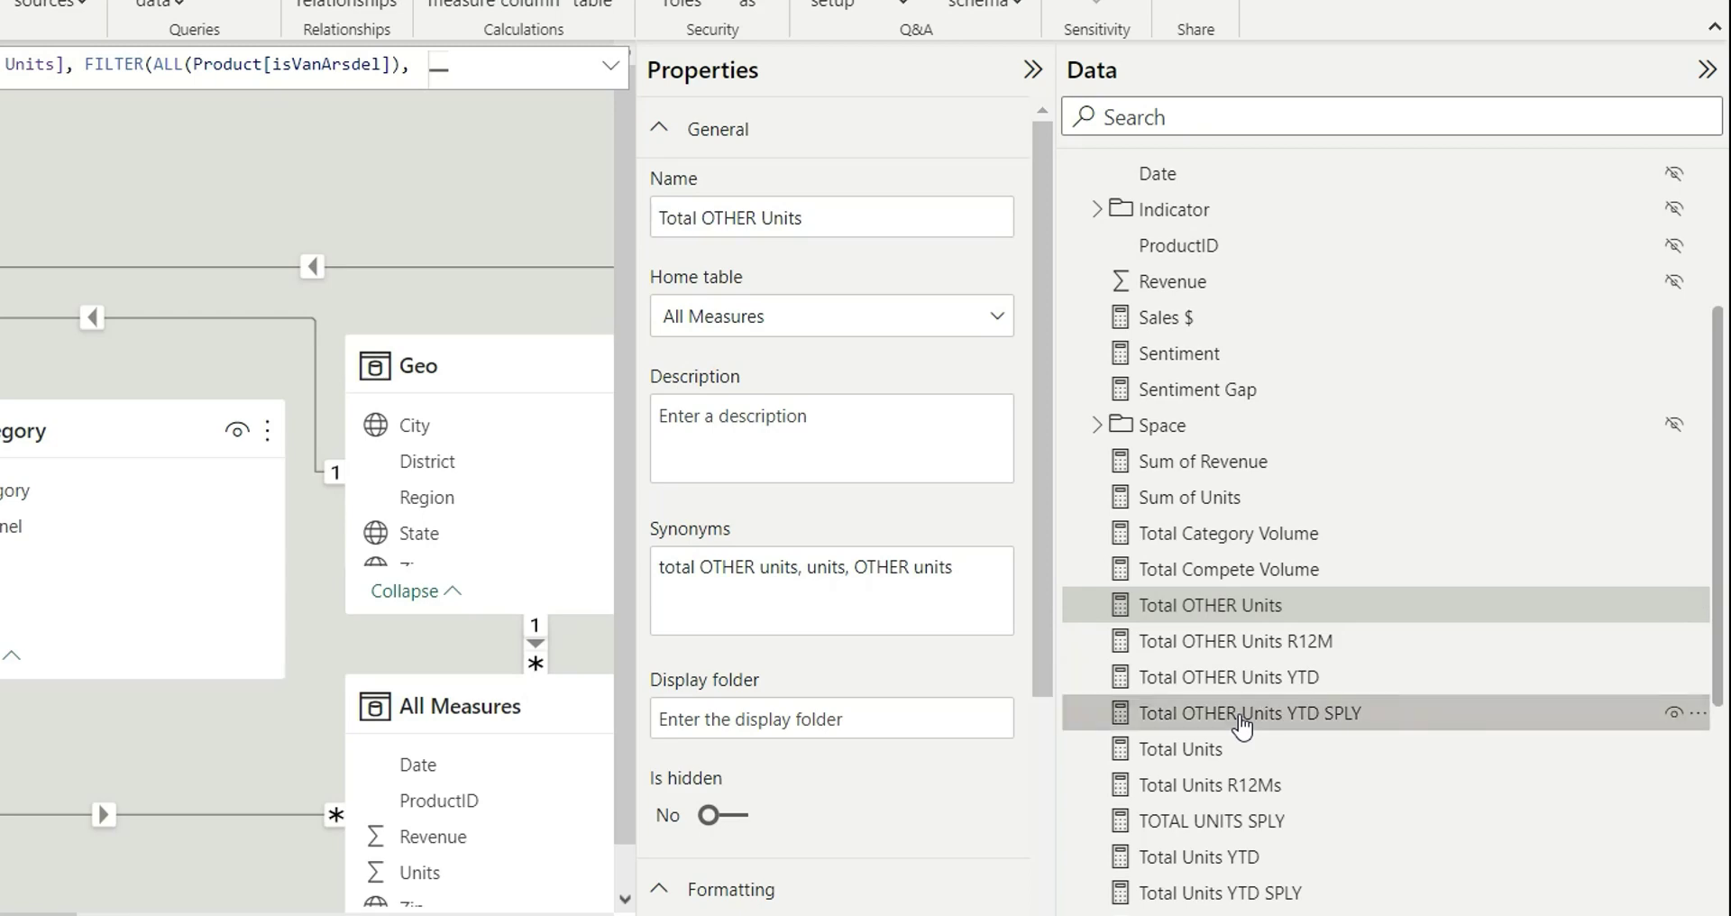
shift+click(1243, 721)
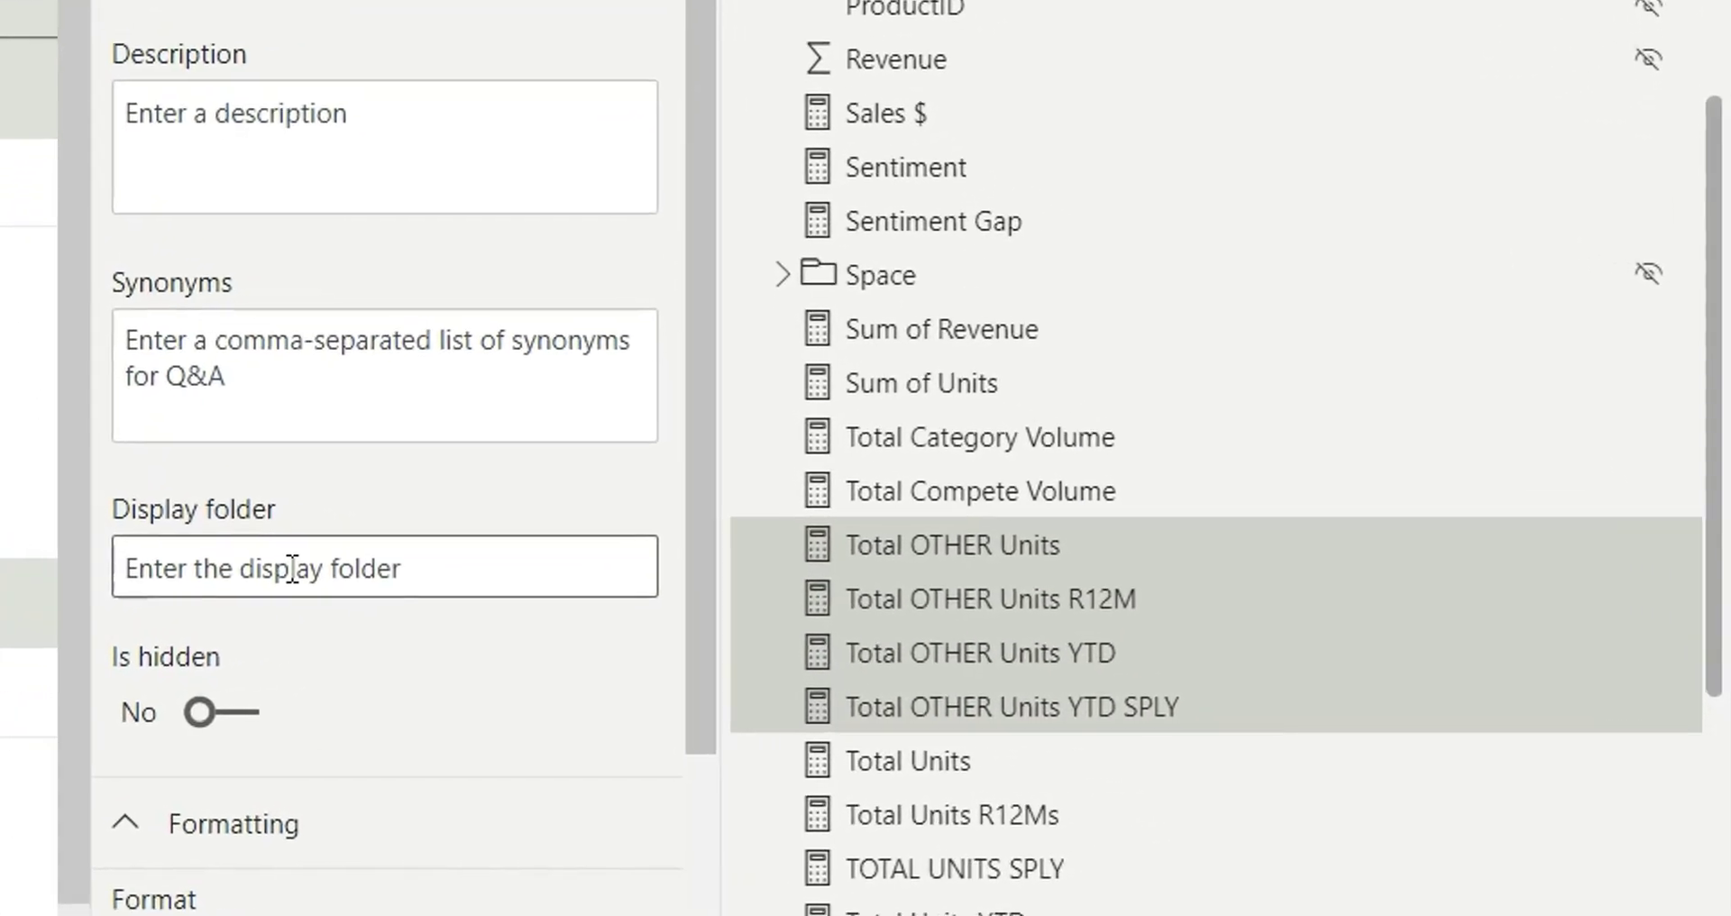
click(770, 622)
text(Total)
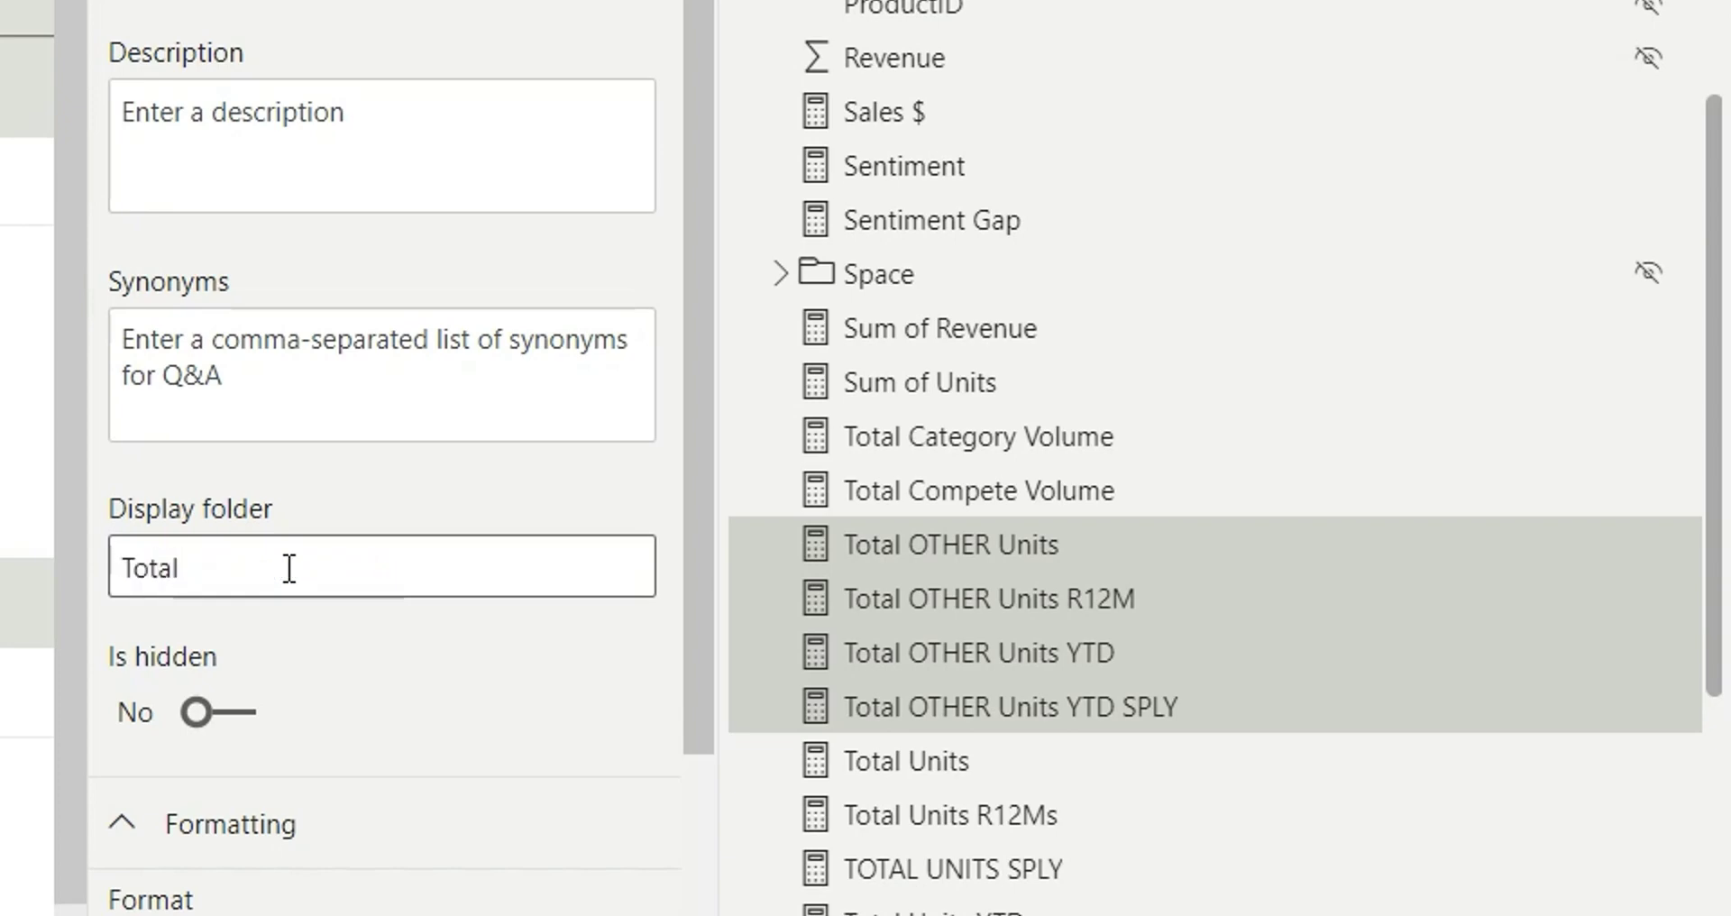
text(\Total Other)
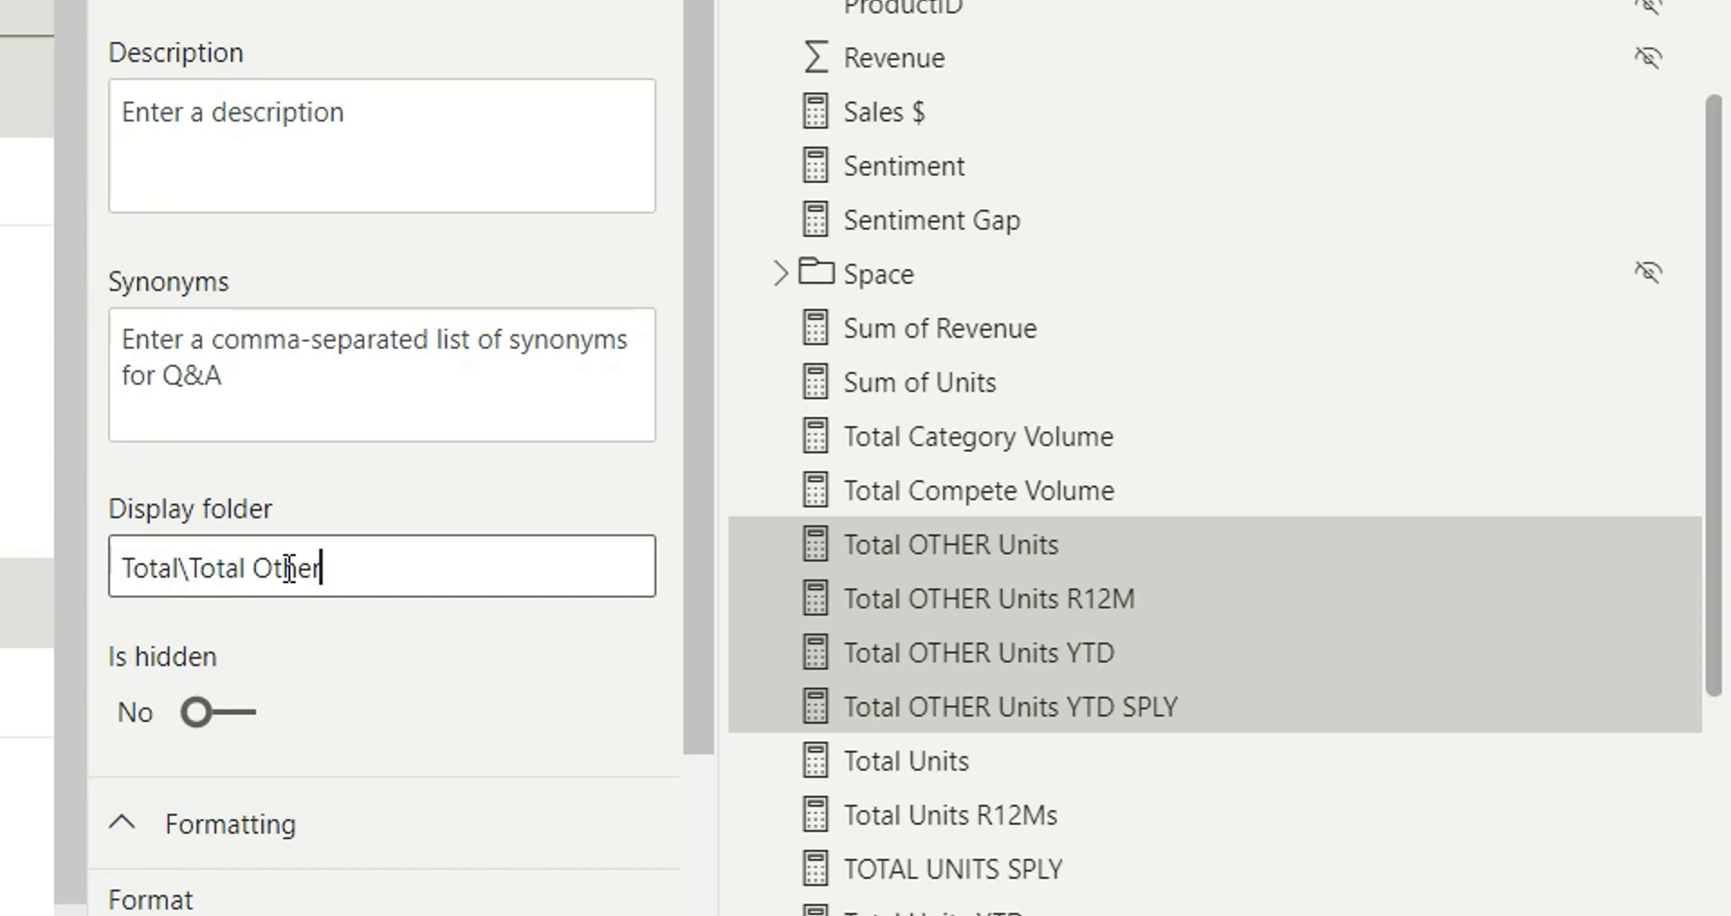
key(Return)
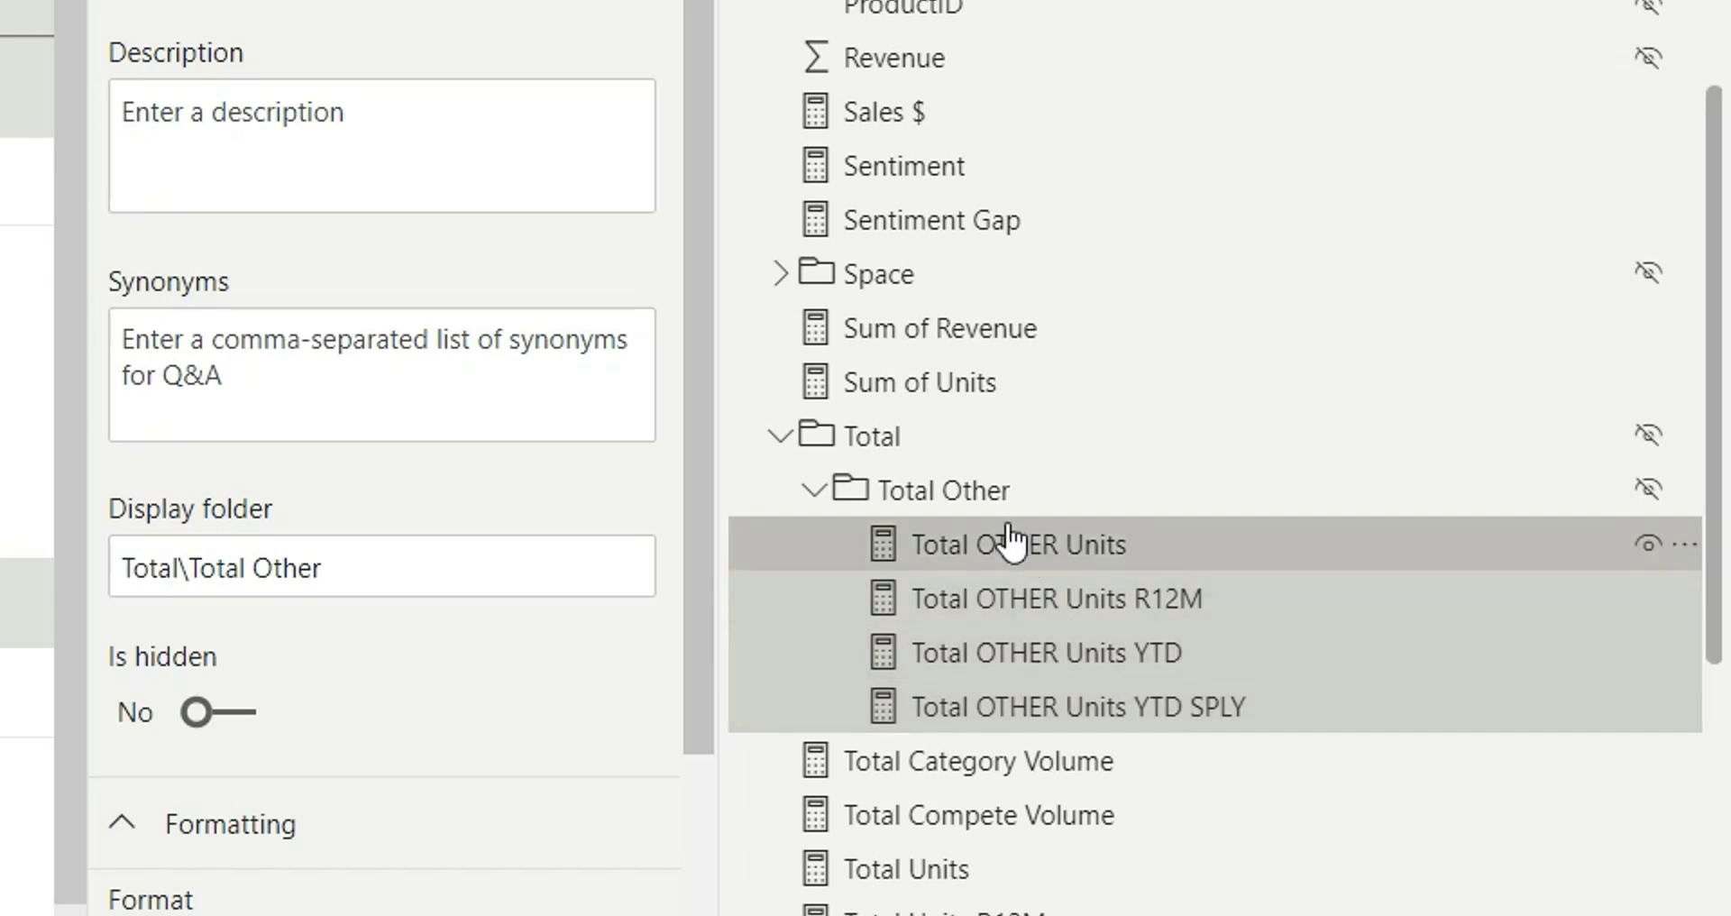
Step: Assign Total Units YTD through Total Units YTD Var %2 the display folder 'Total\Total Units'
scroll(900, 870, down, 4)
click(893, 672)
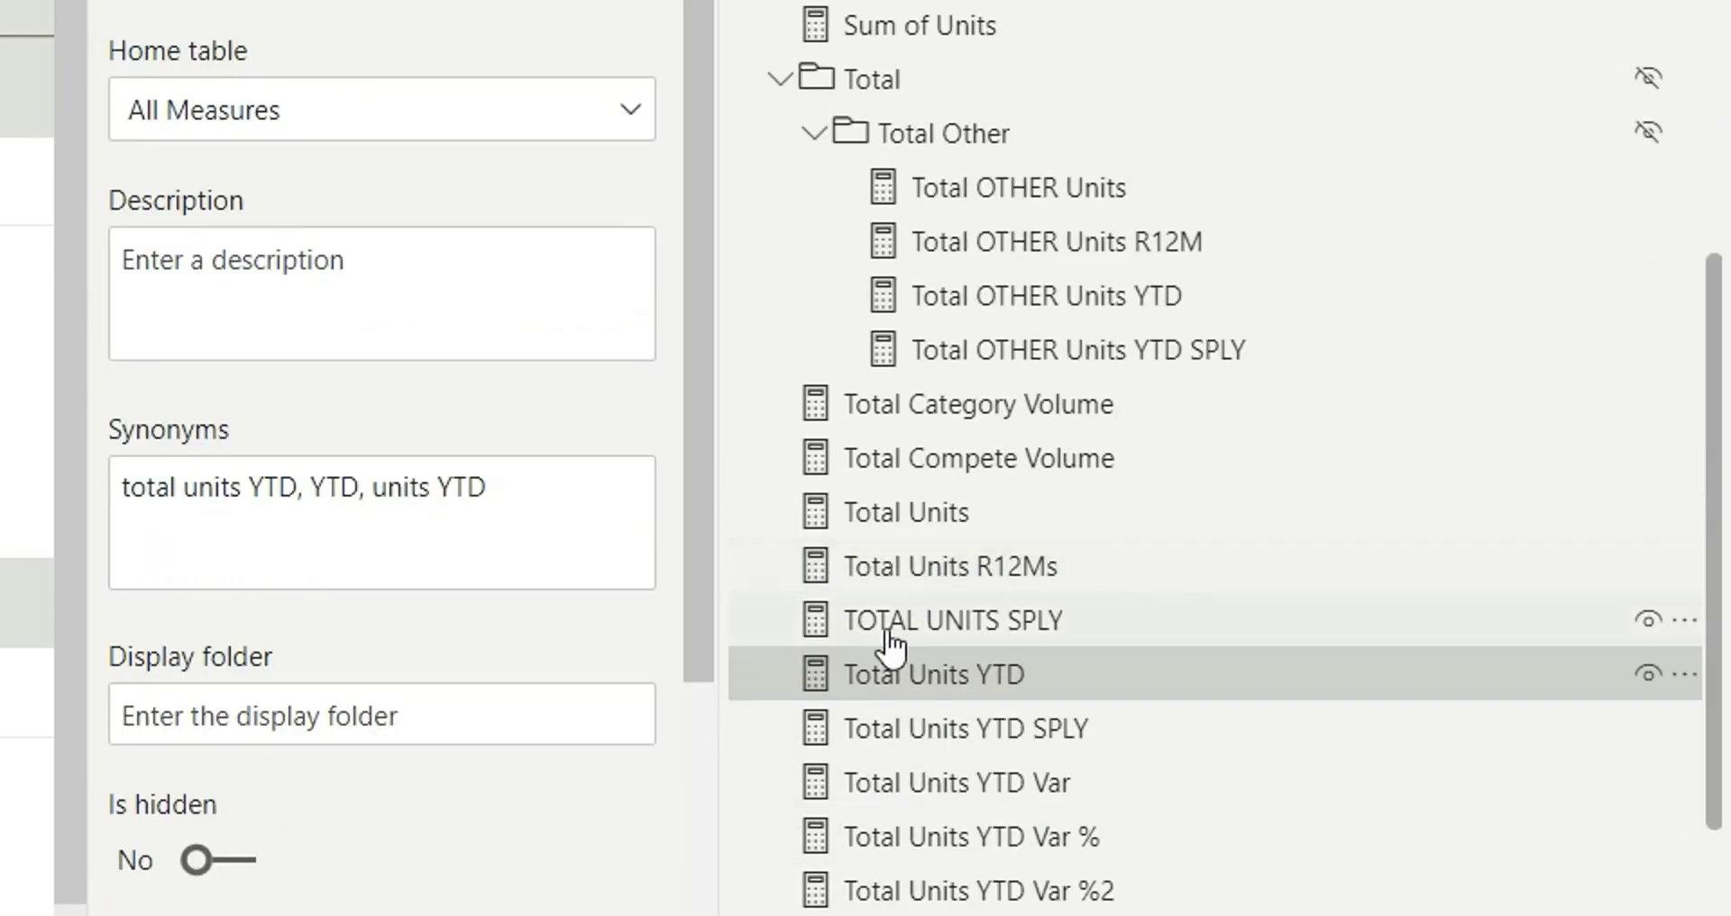
shift+click(963, 892)
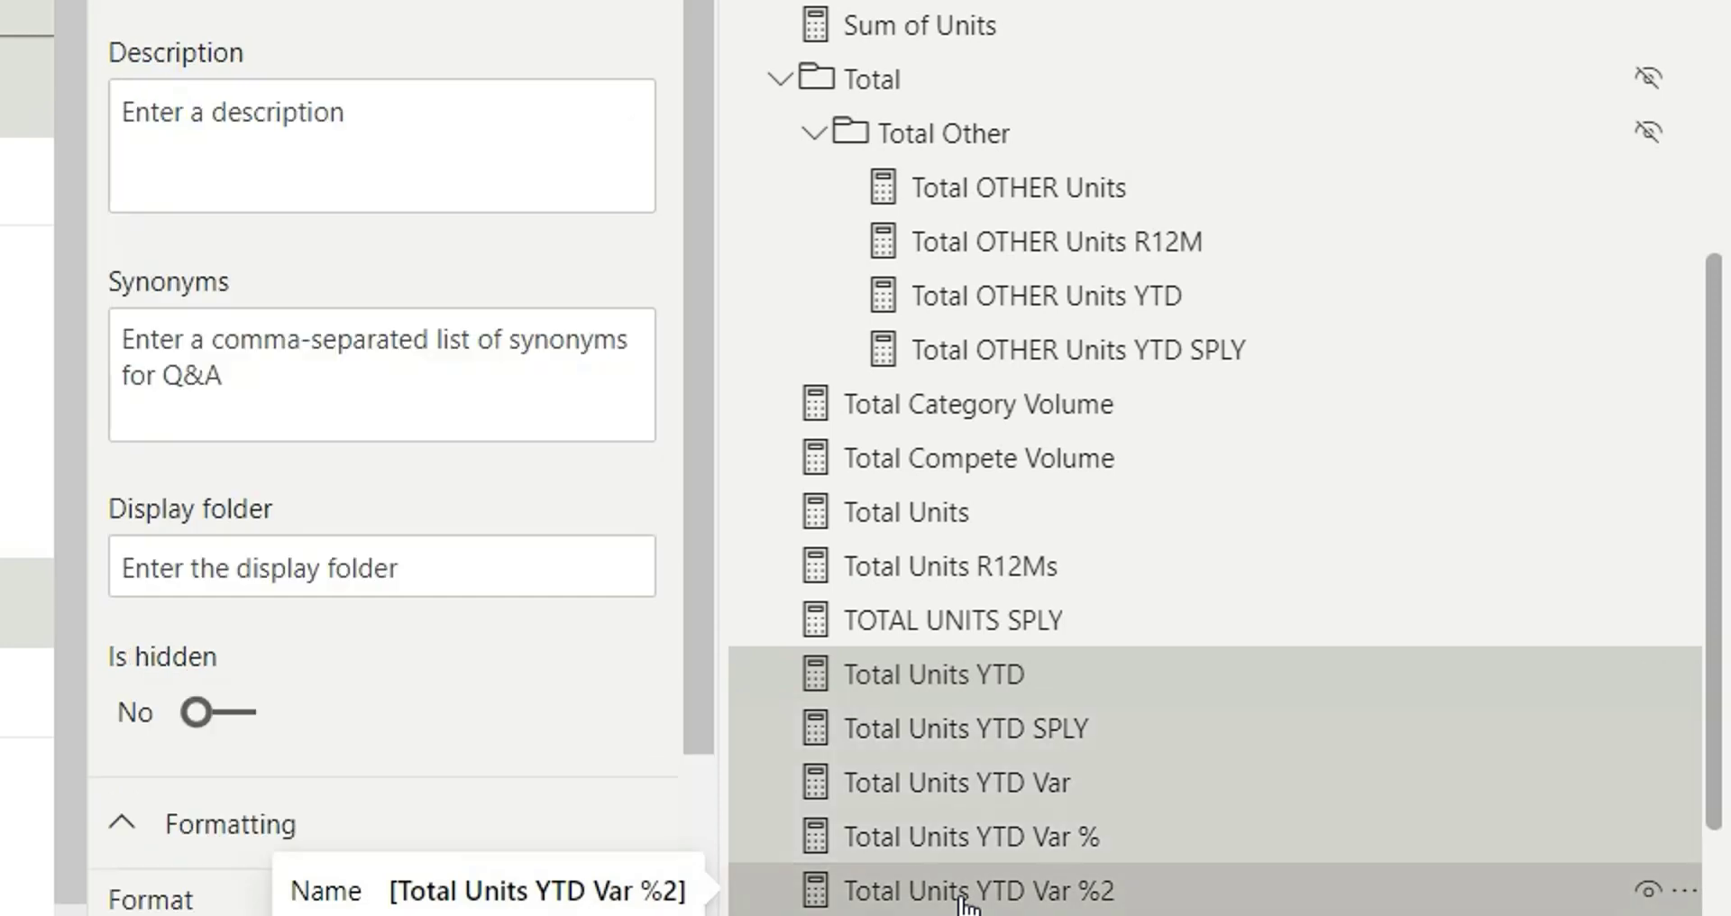
click(269, 575)
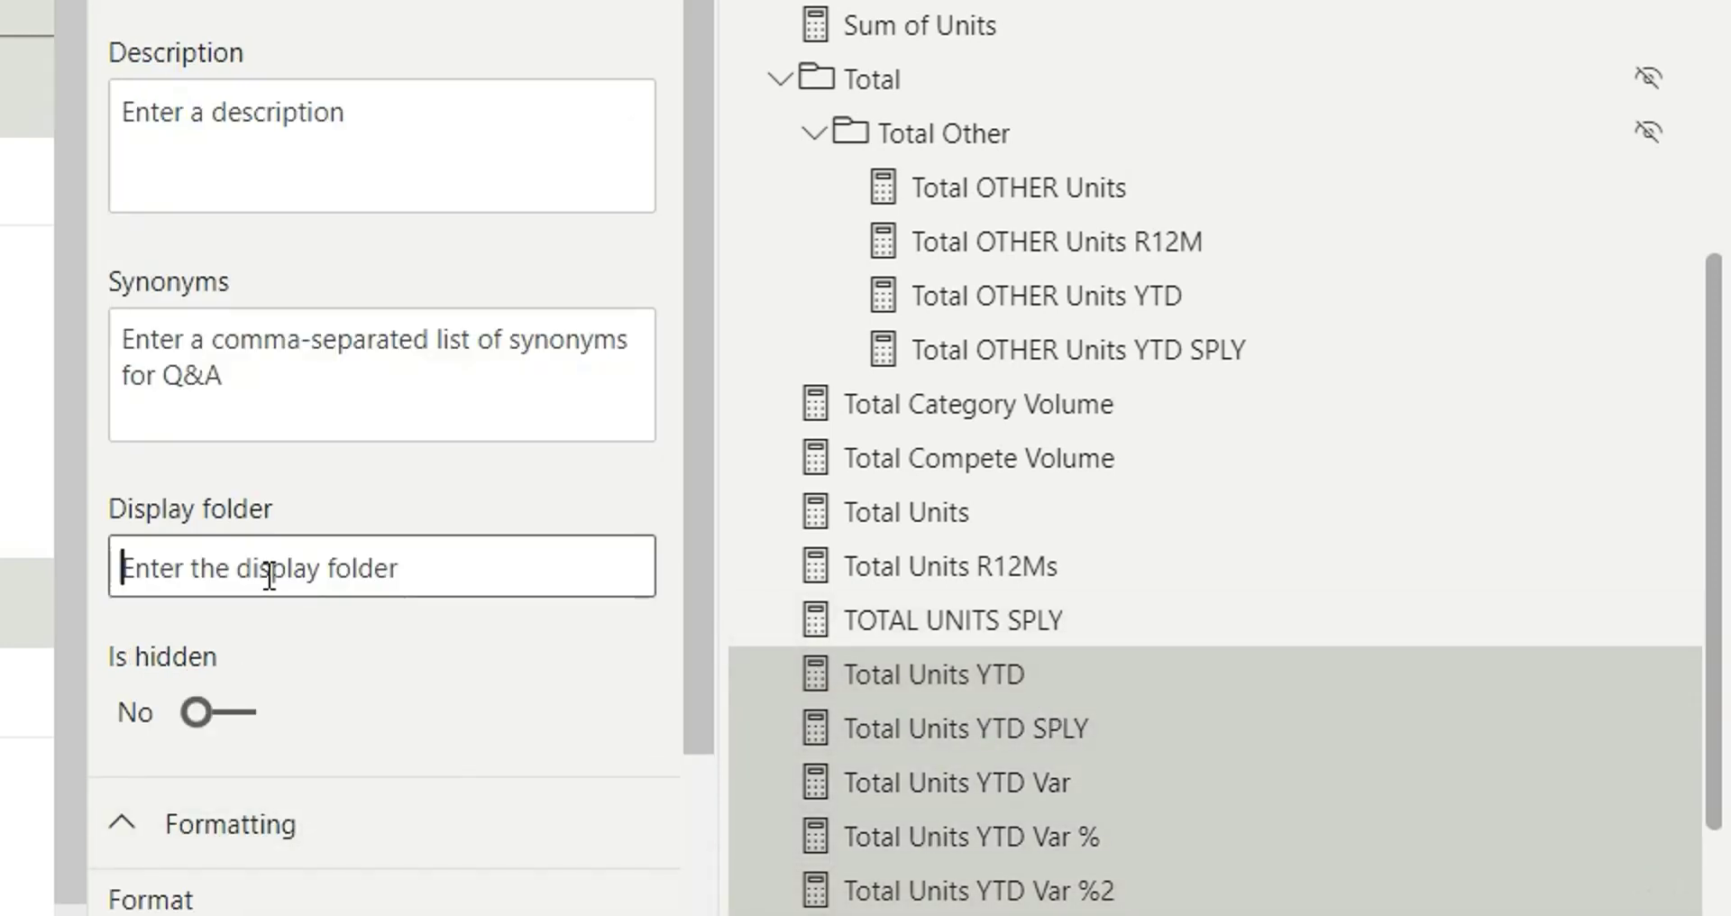
text(Total\)
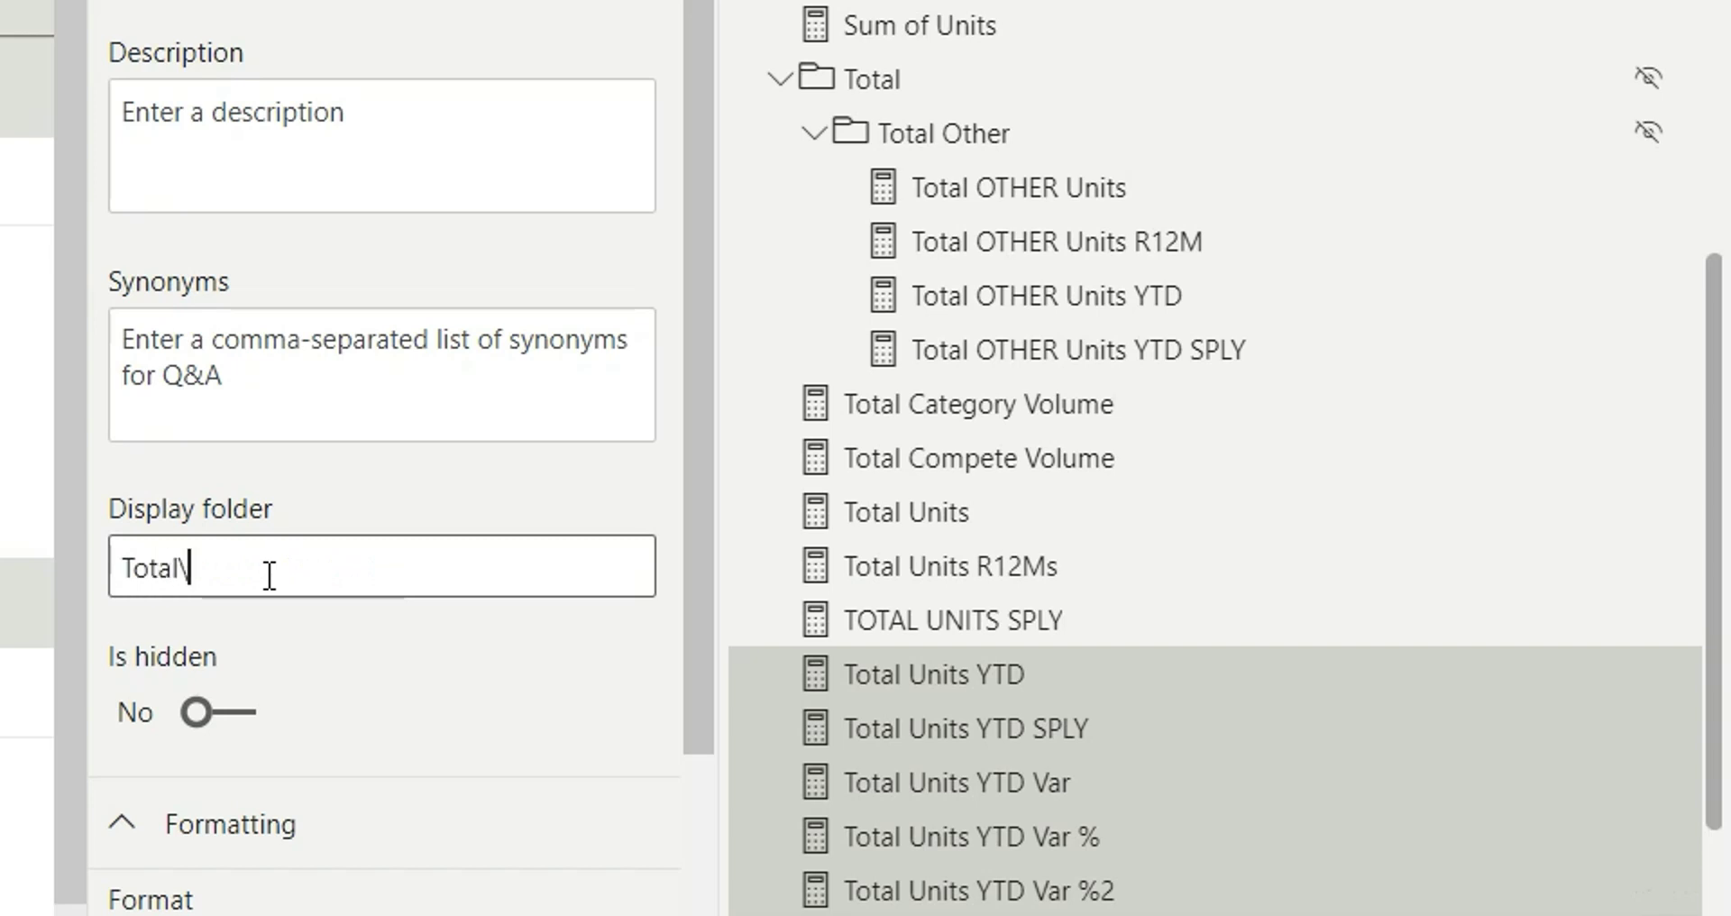
text(Total Units)
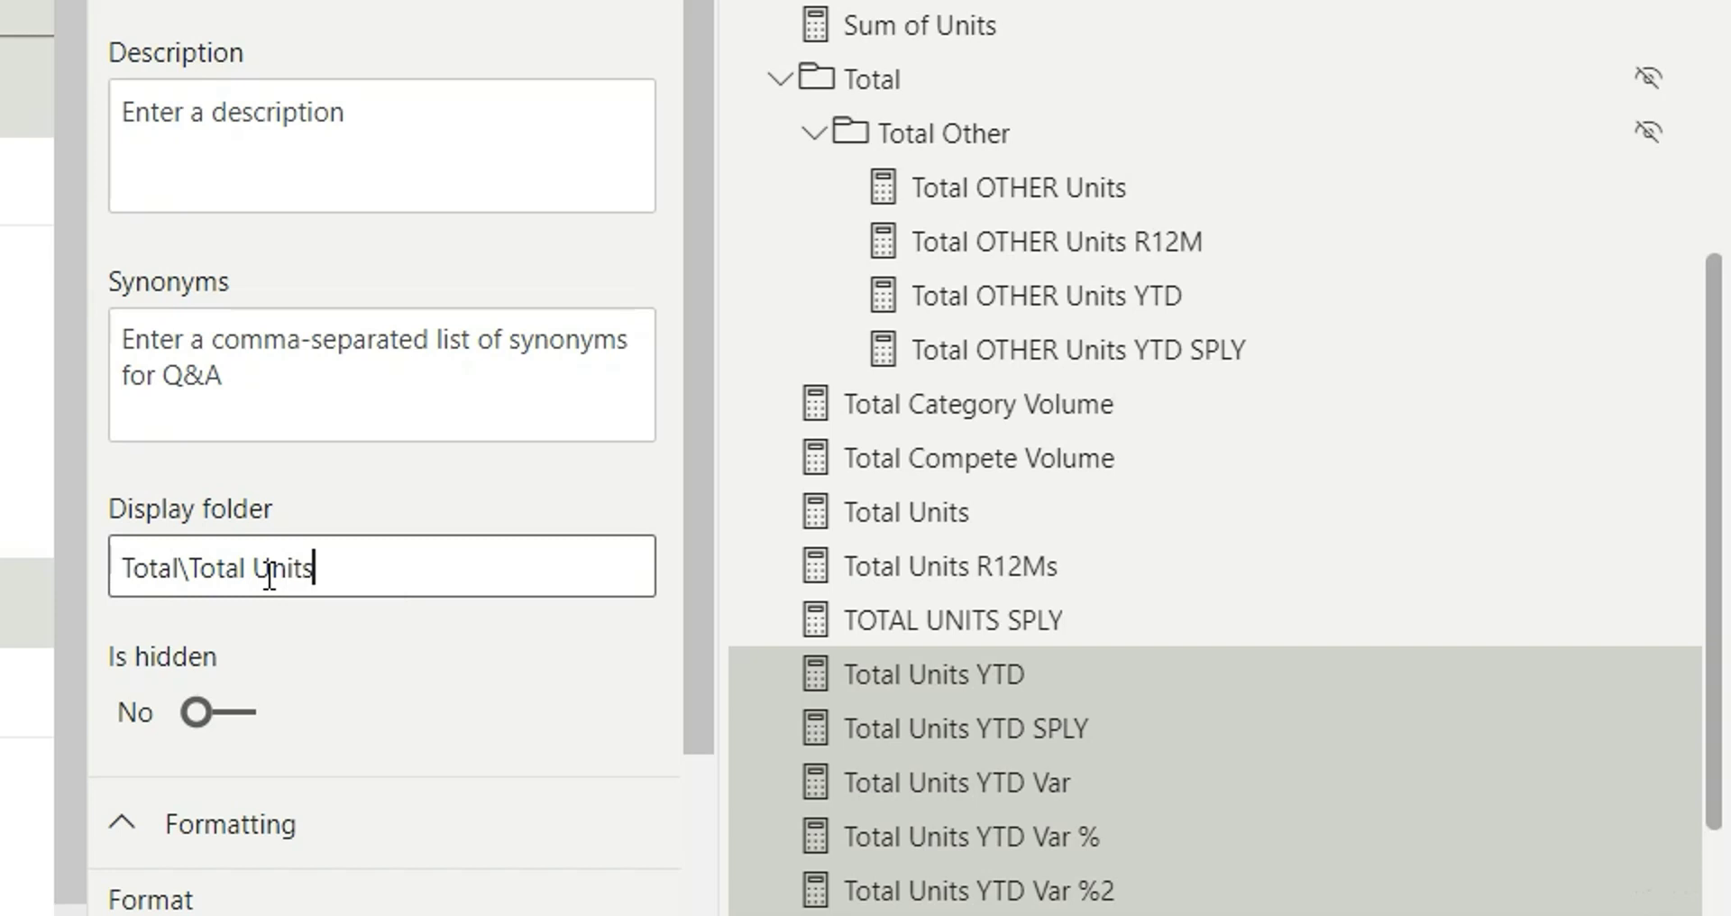
key(Return)
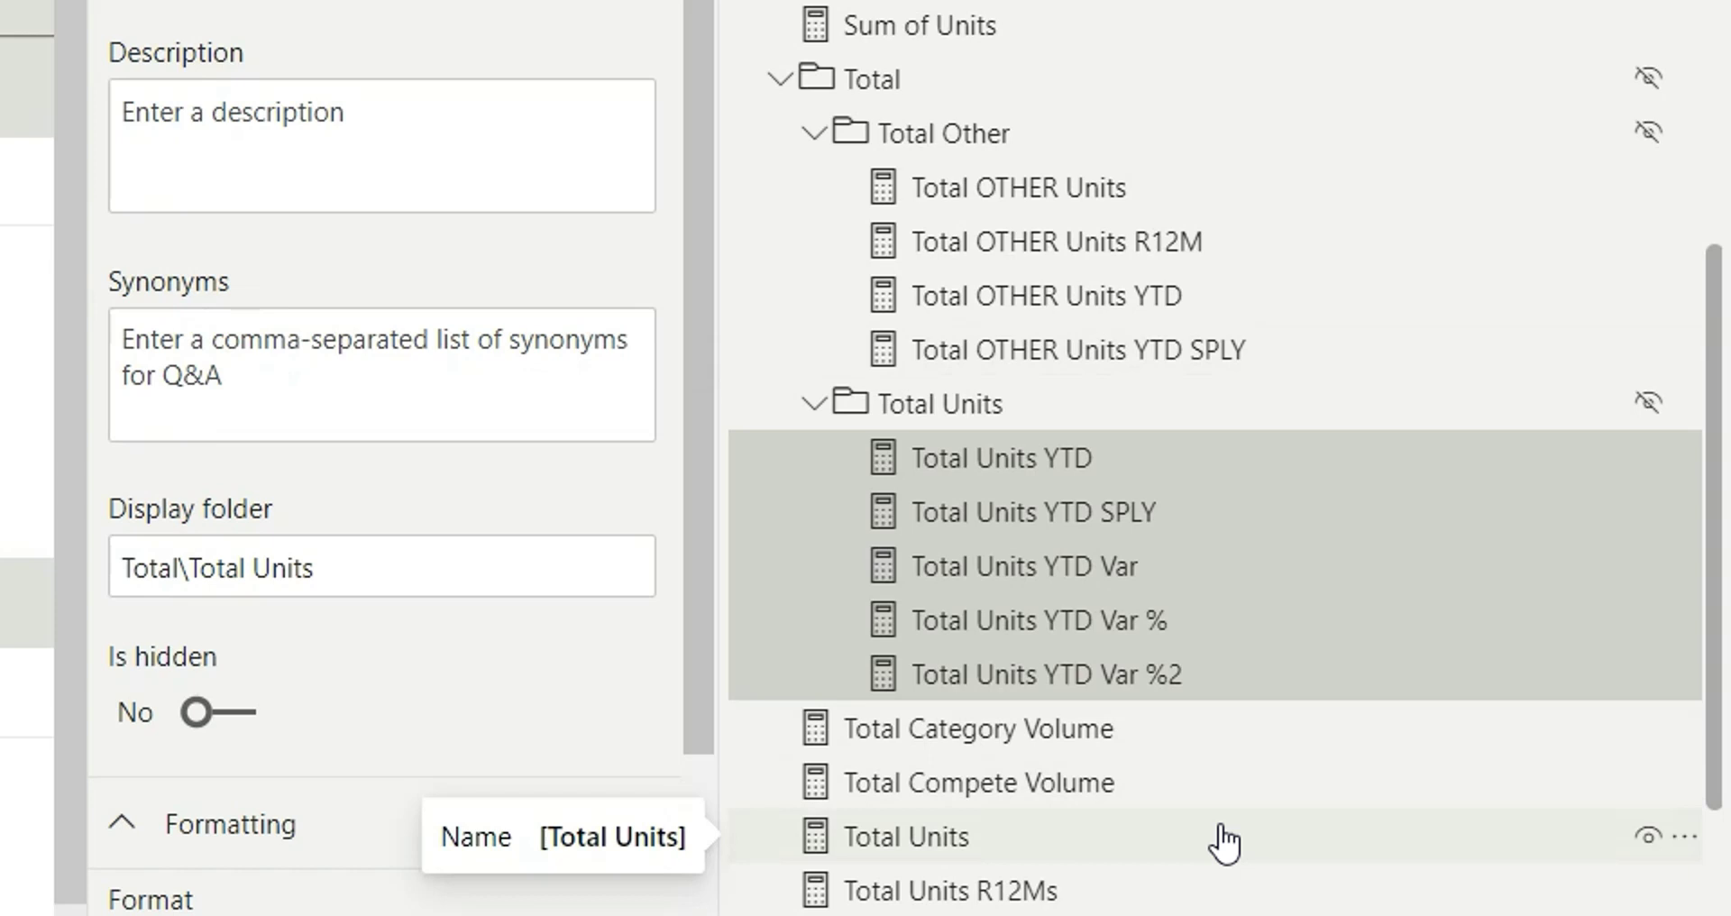
scroll(397, 451, down, 5)
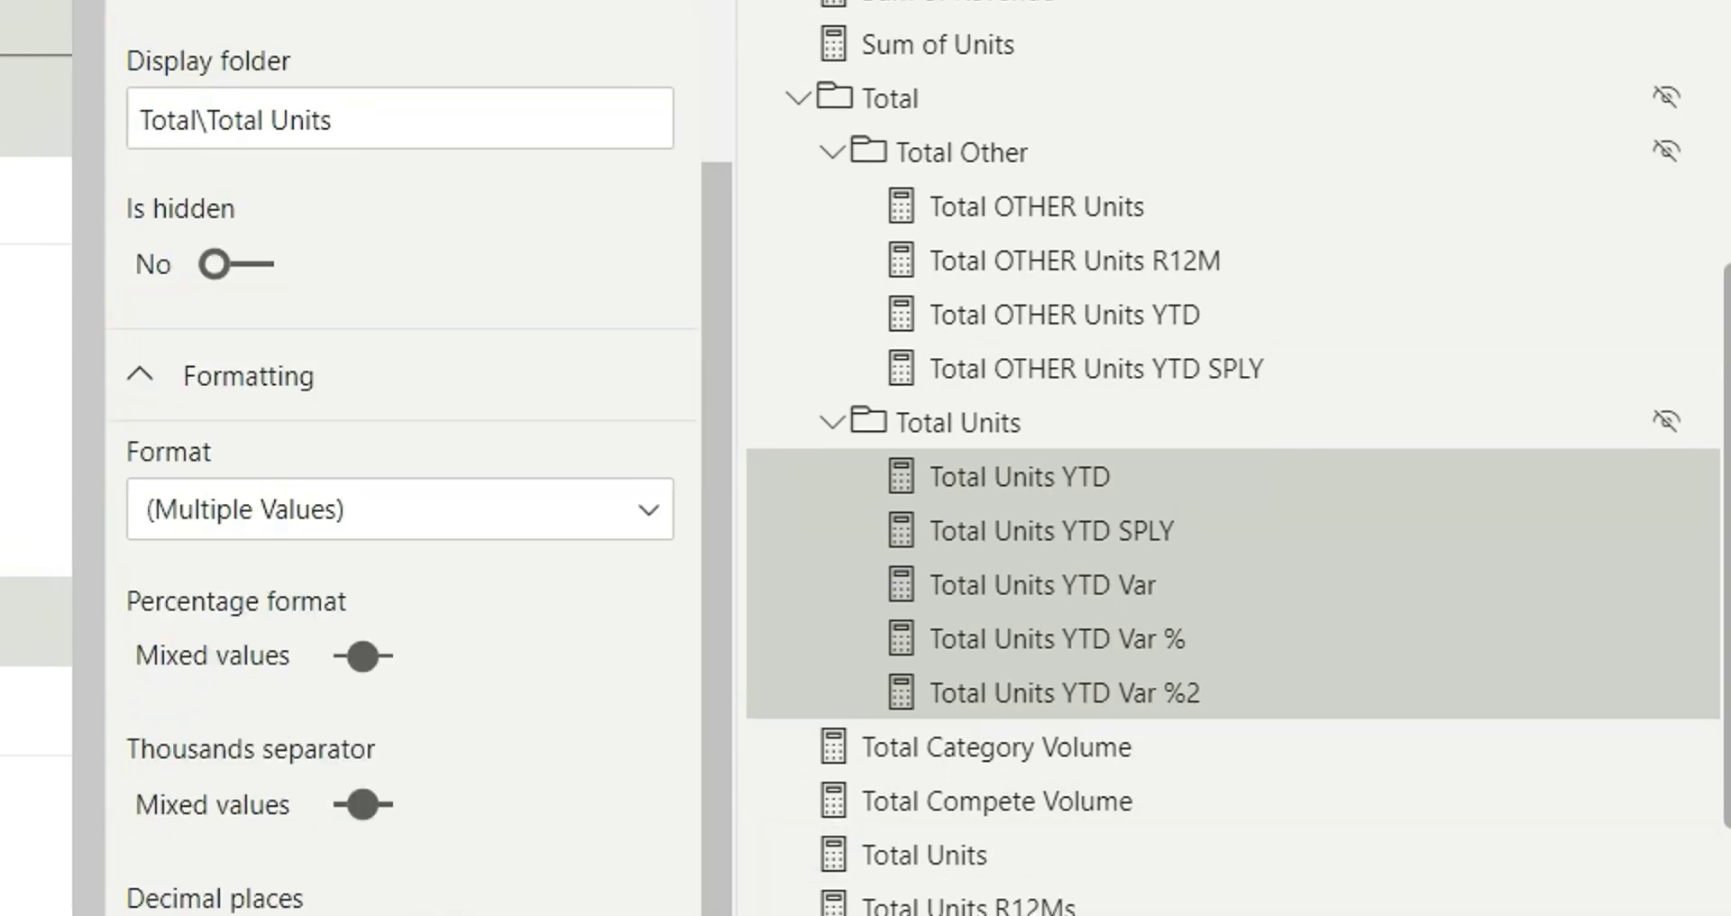